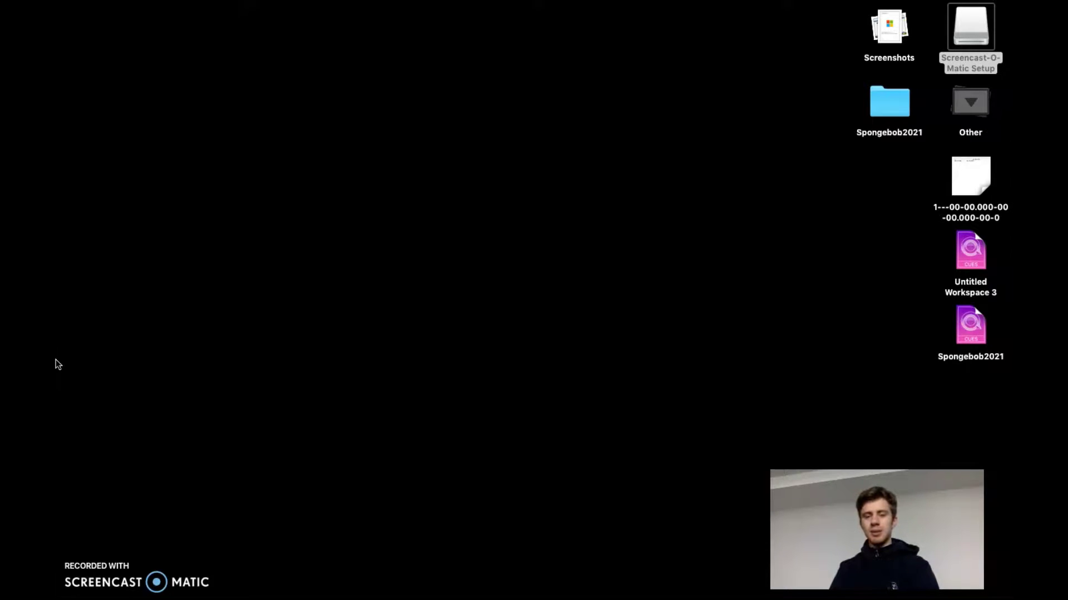
Launch QLab from its Dock icon
mouse_move(866, 597)
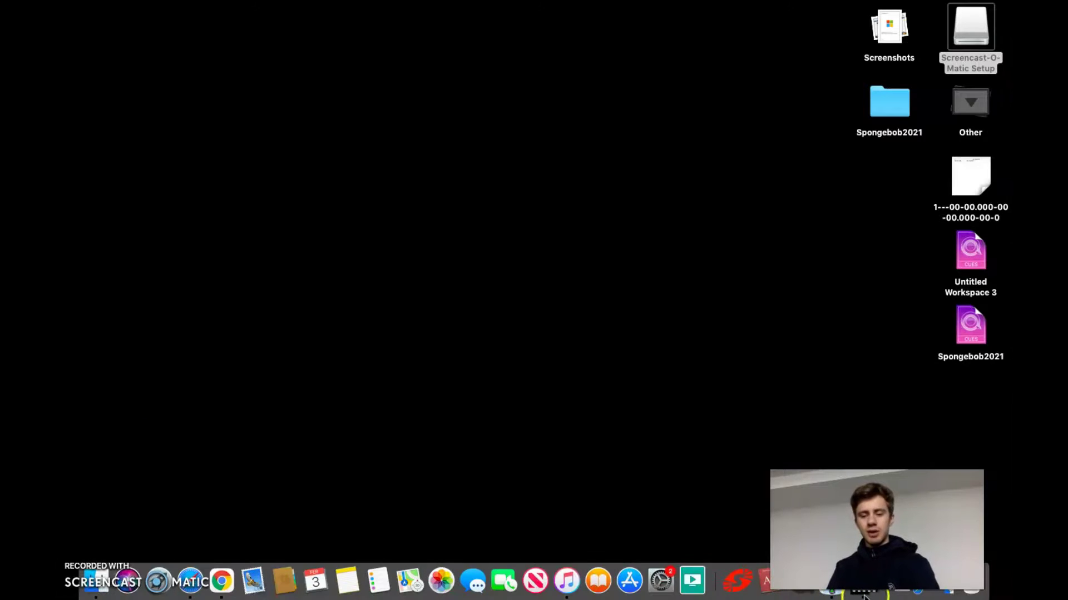
drag(877, 529, 677, 417)
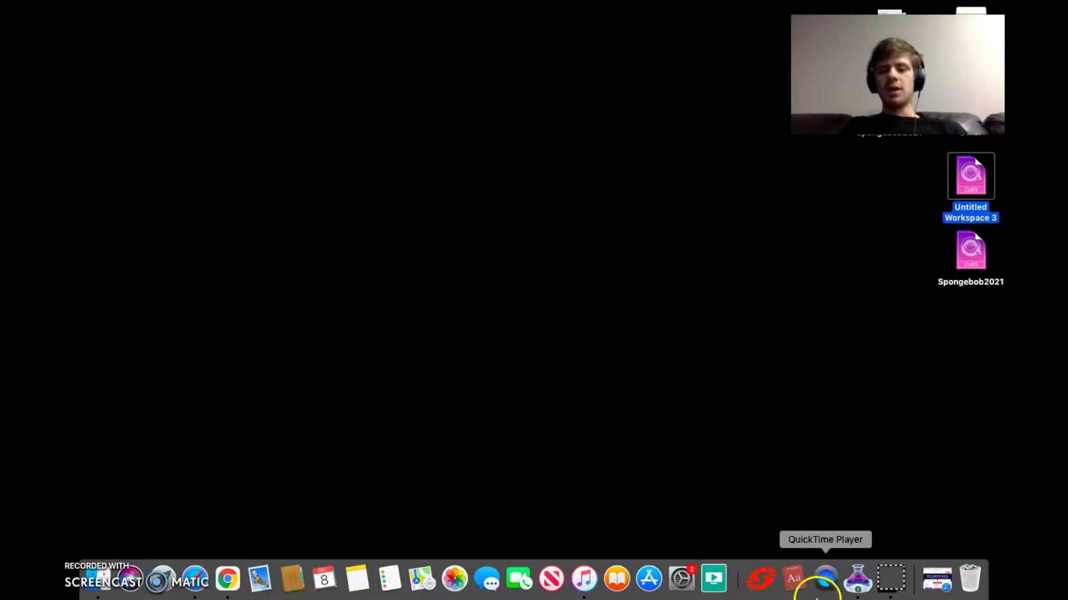
click(851, 592)
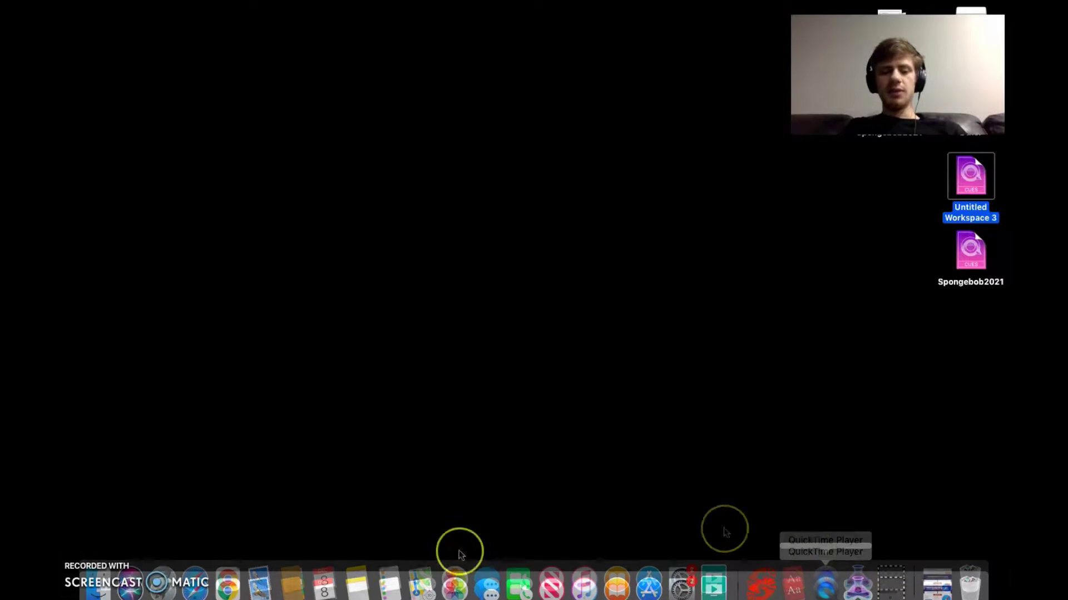
mouse_move(106, 597)
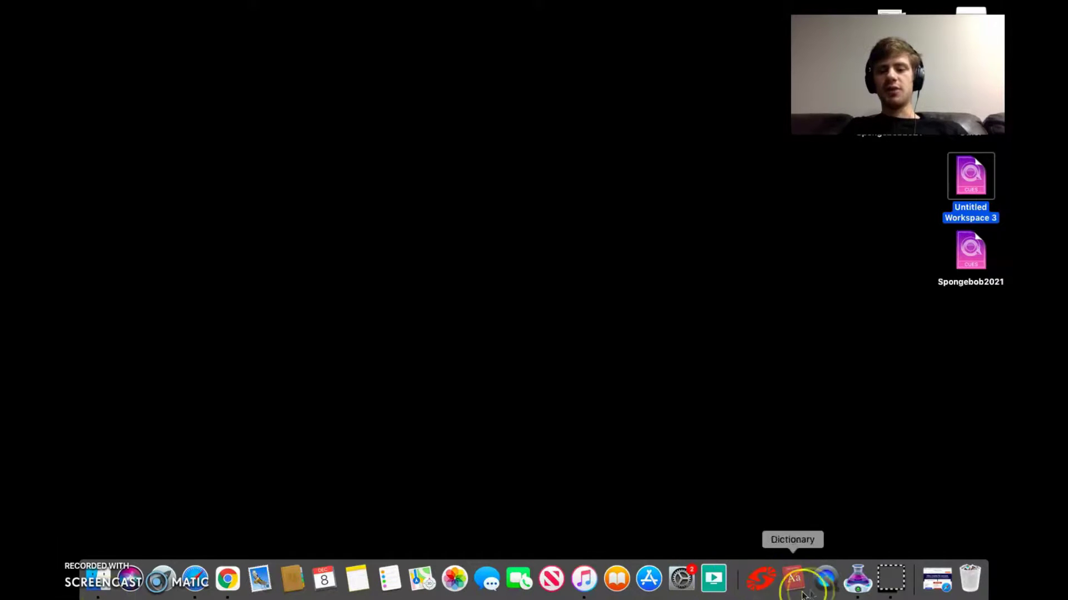
click(852, 586)
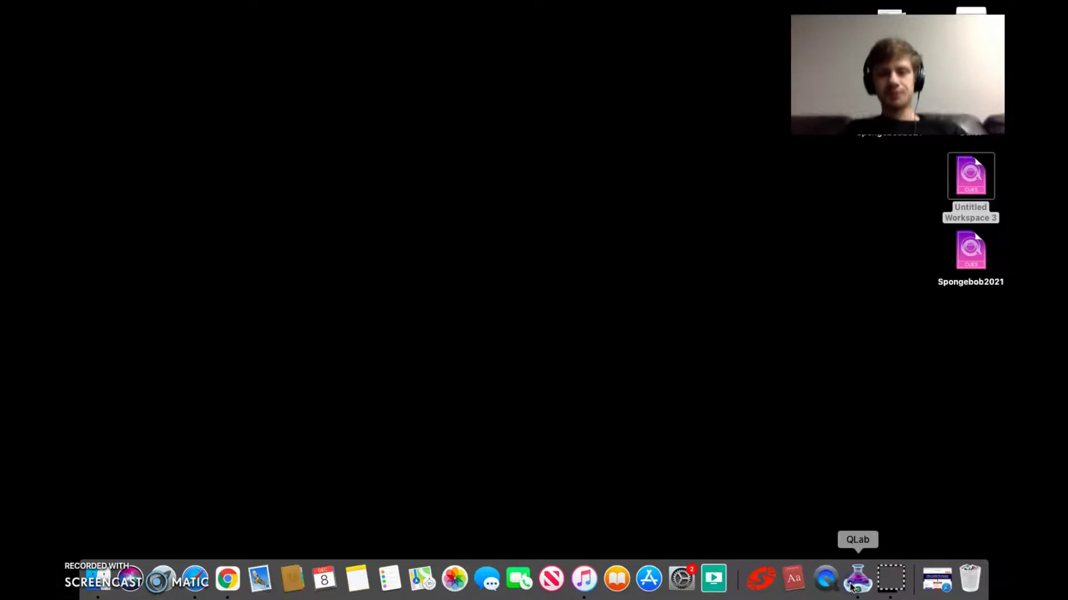
Create a new blank workspace from the QLab welcome window
click(423, 339)
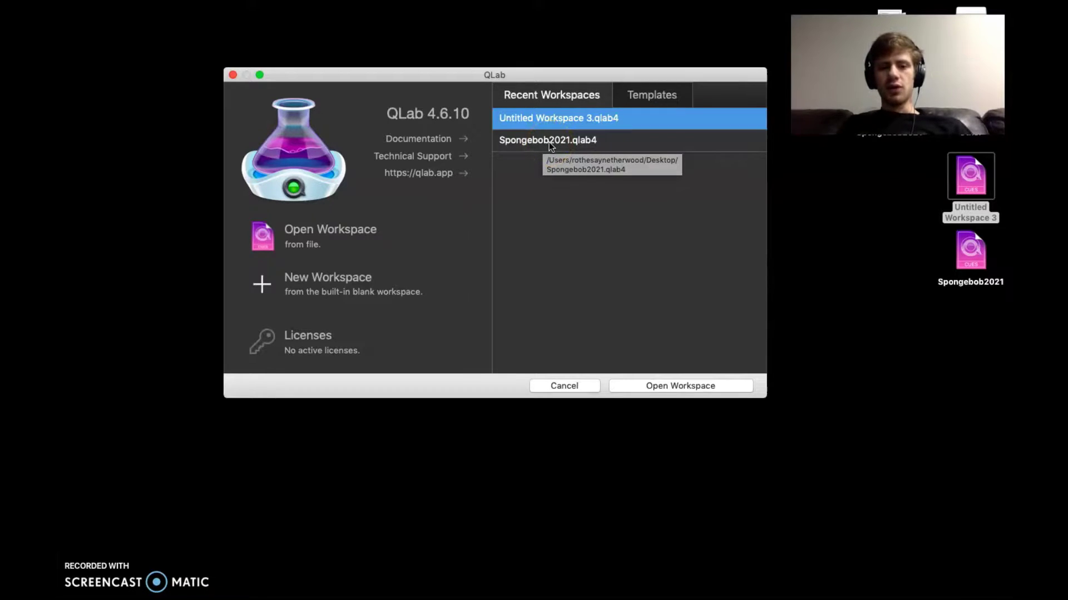
click(335, 278)
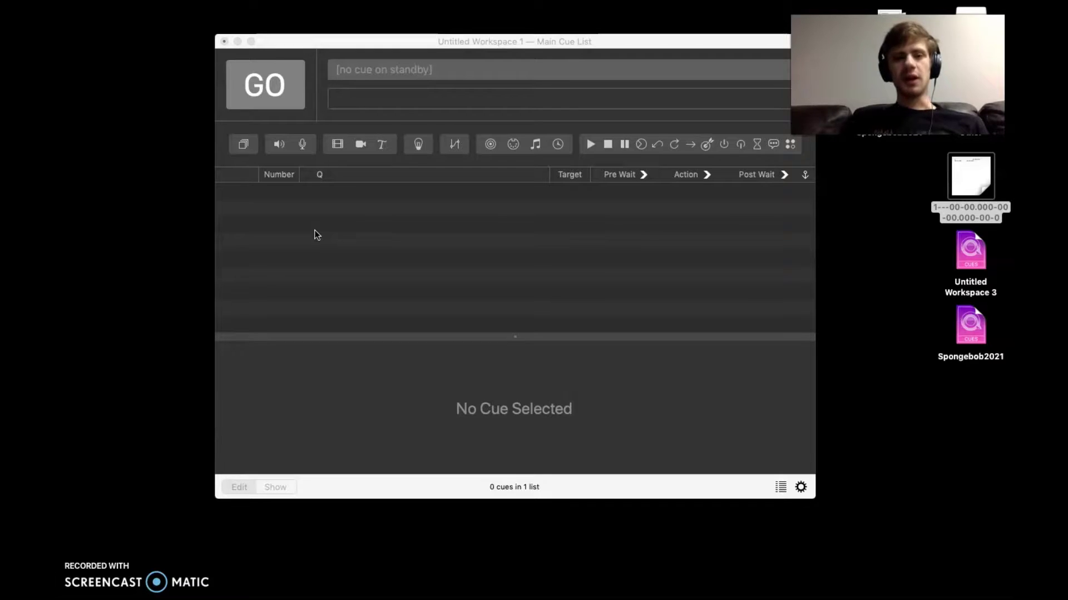
click(266, 93)
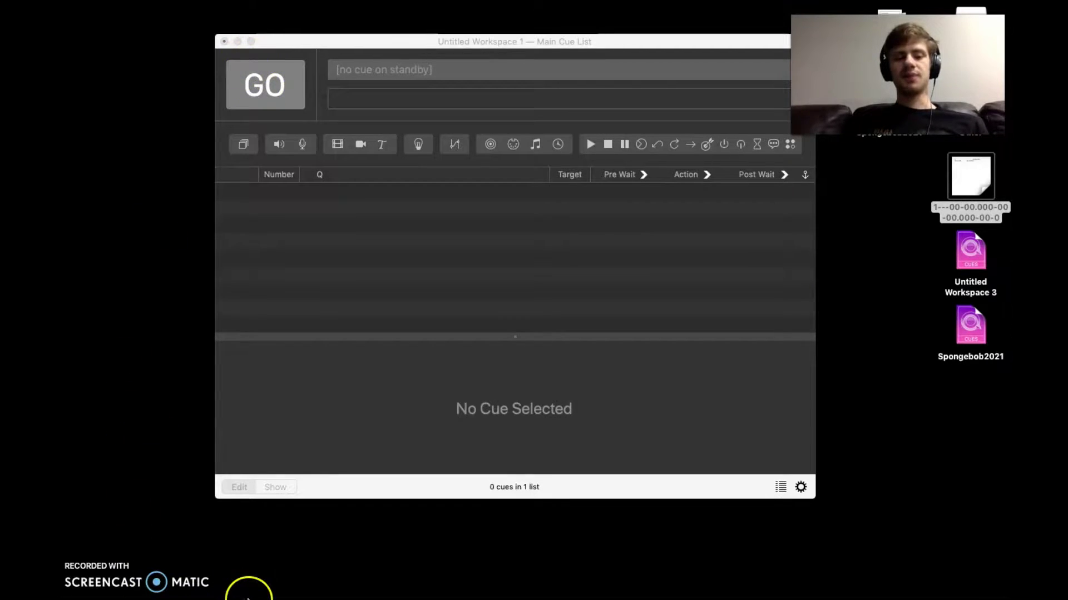
mouse_move(248, 598)
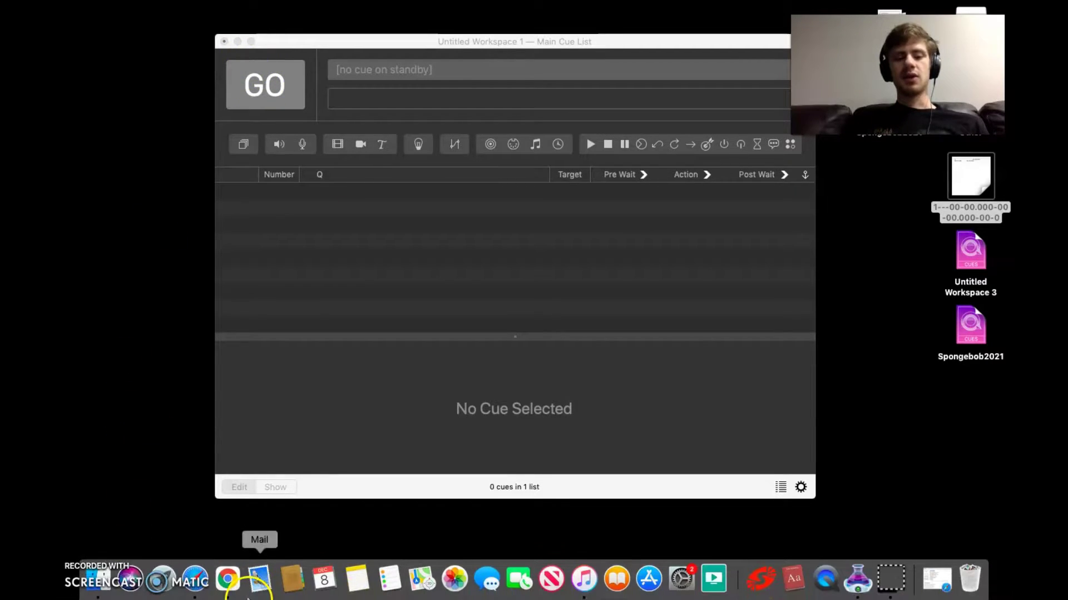
In Safari, replace the old Google query with a 'free sound effects' search
click(195, 581)
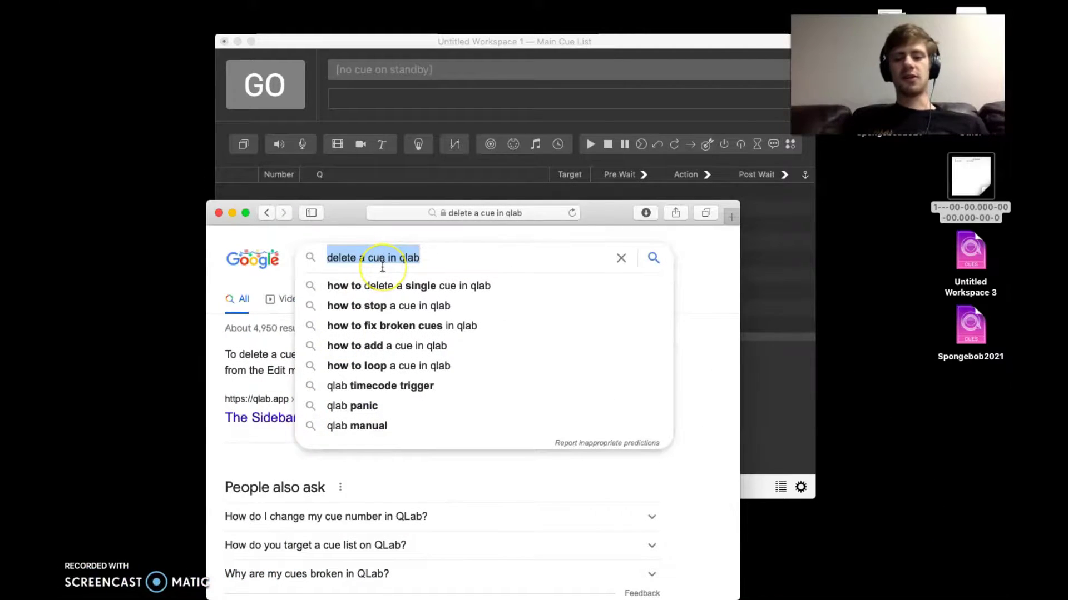
triple_click(408, 259)
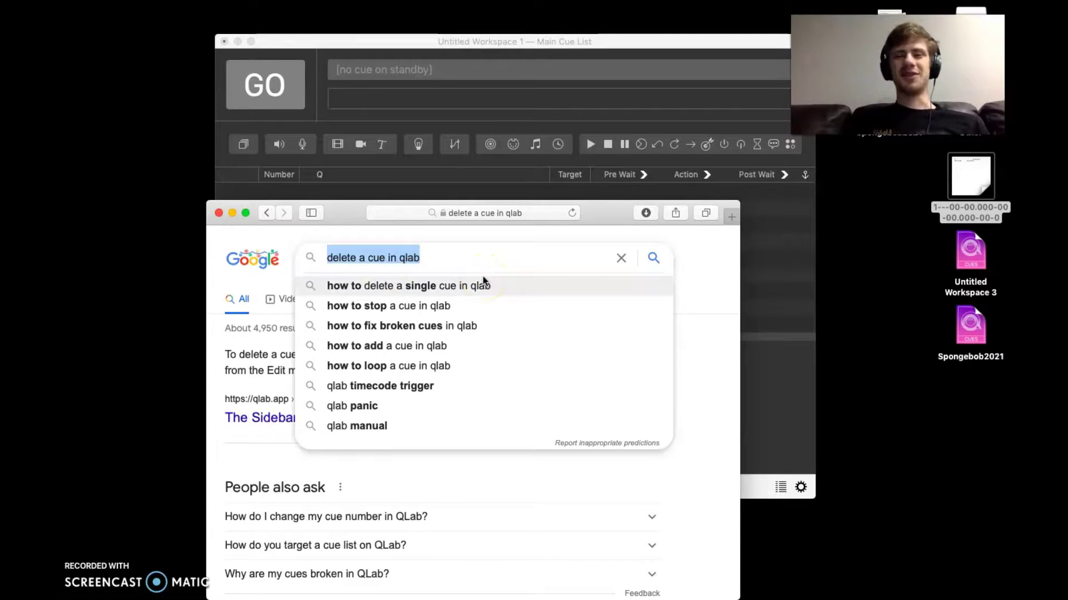
key(BackSpace)
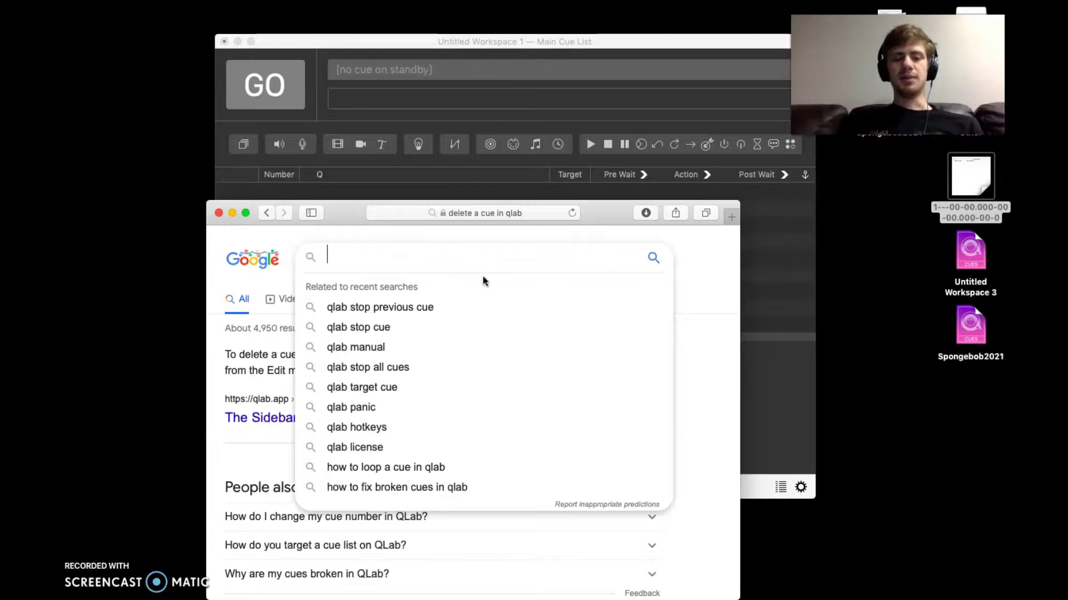
text(free sound effe)
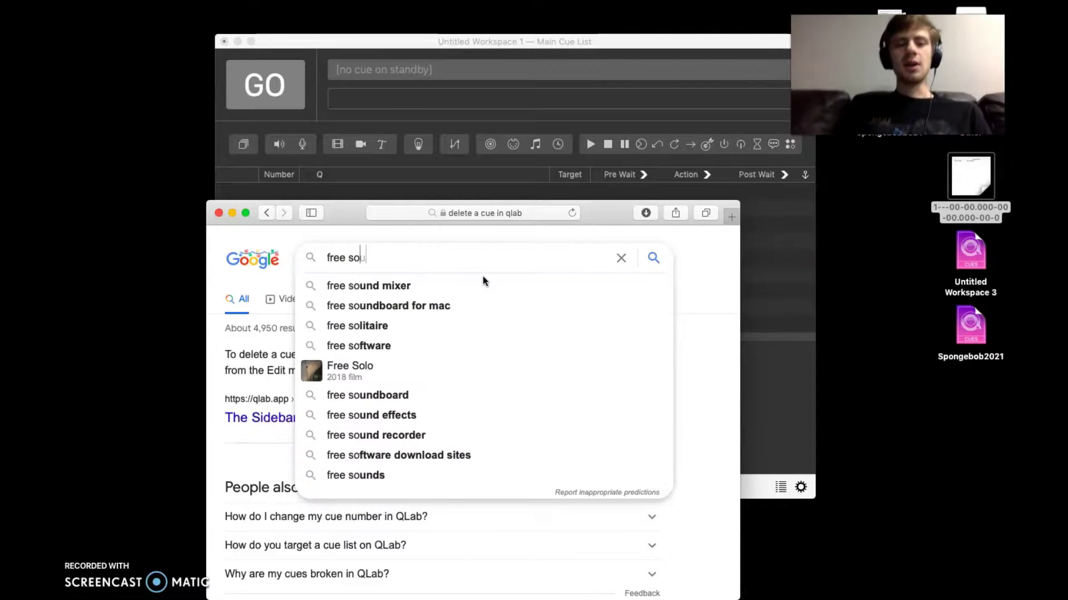
text(cts)
key(Return)
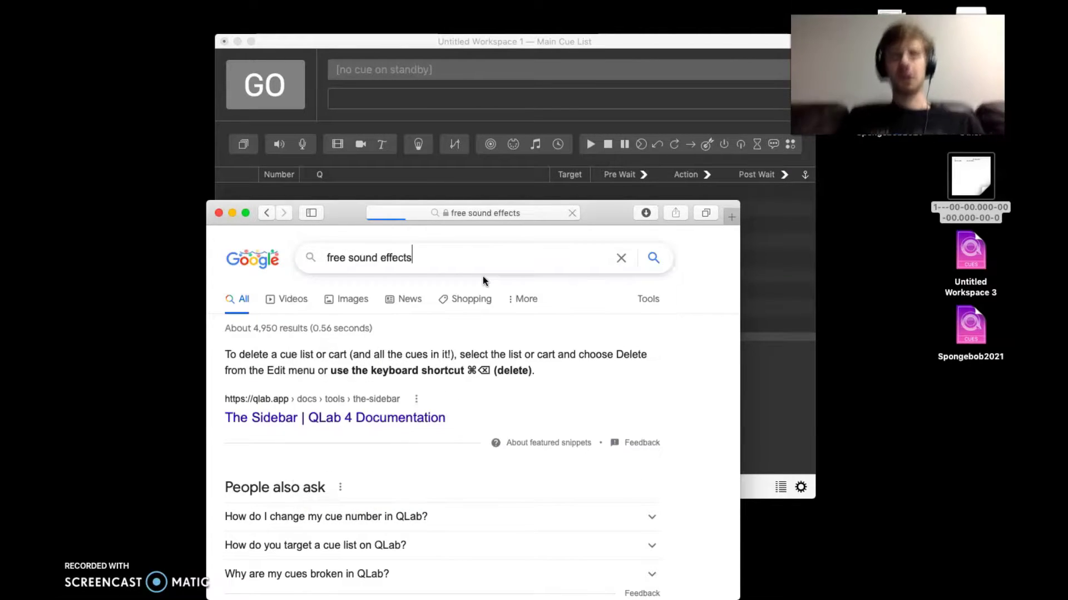
Open the Pixabay sound effects result and scroll through its clip list
scroll(312, 423, down, 10)
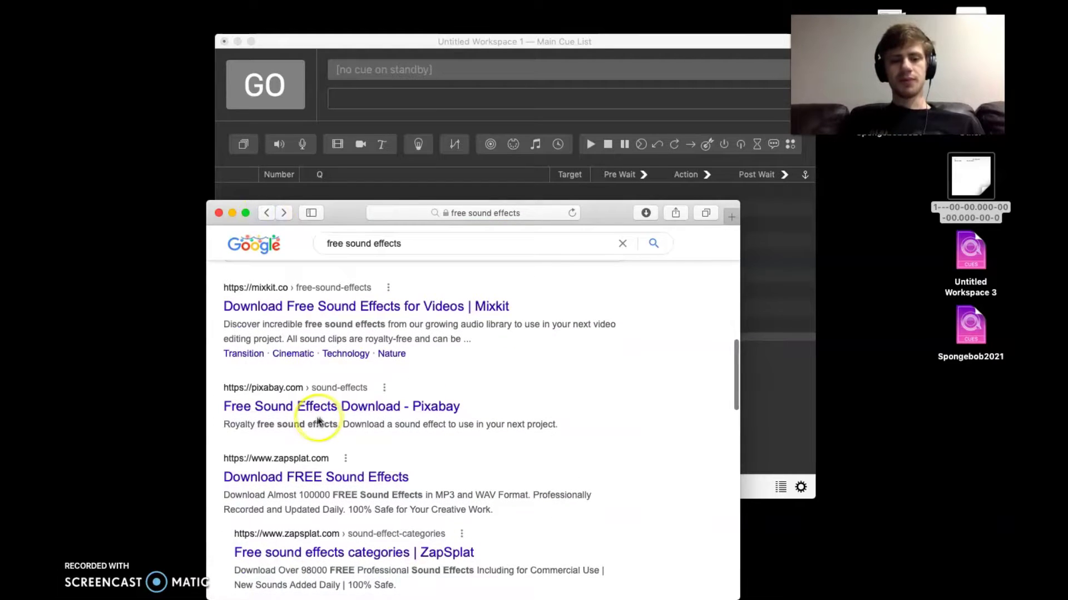
click(345, 404)
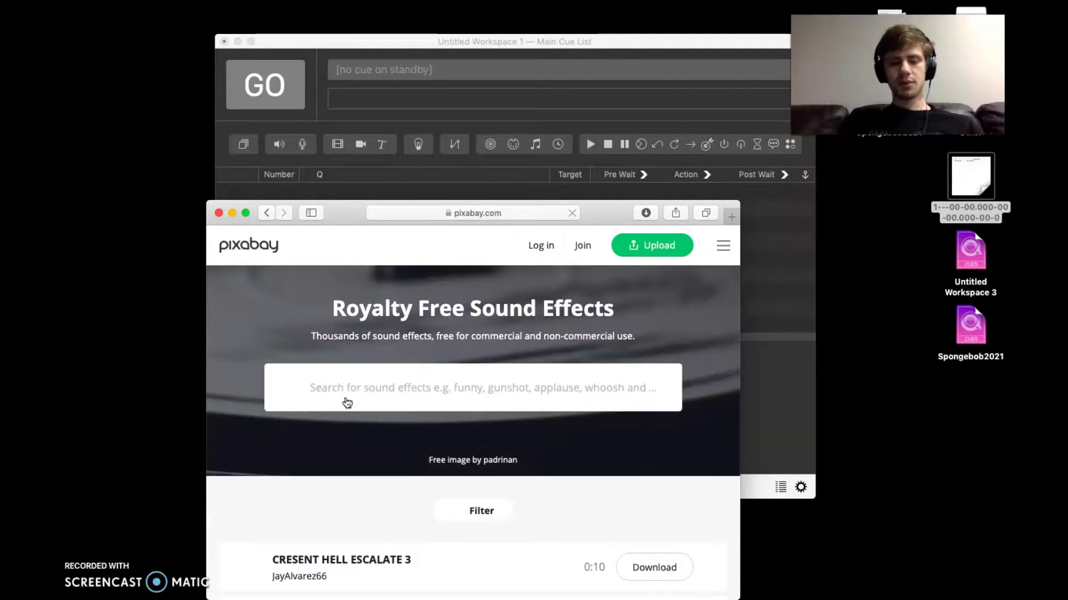
scroll(347, 402, down, 3)
scroll(347, 402, down, 8)
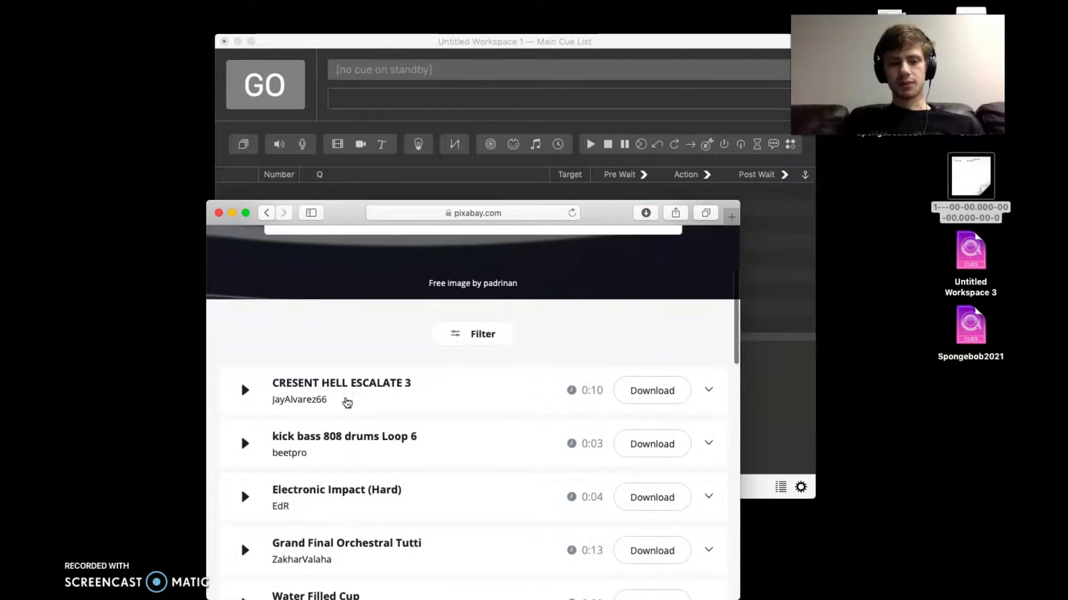
scroll(347, 403, down, 4)
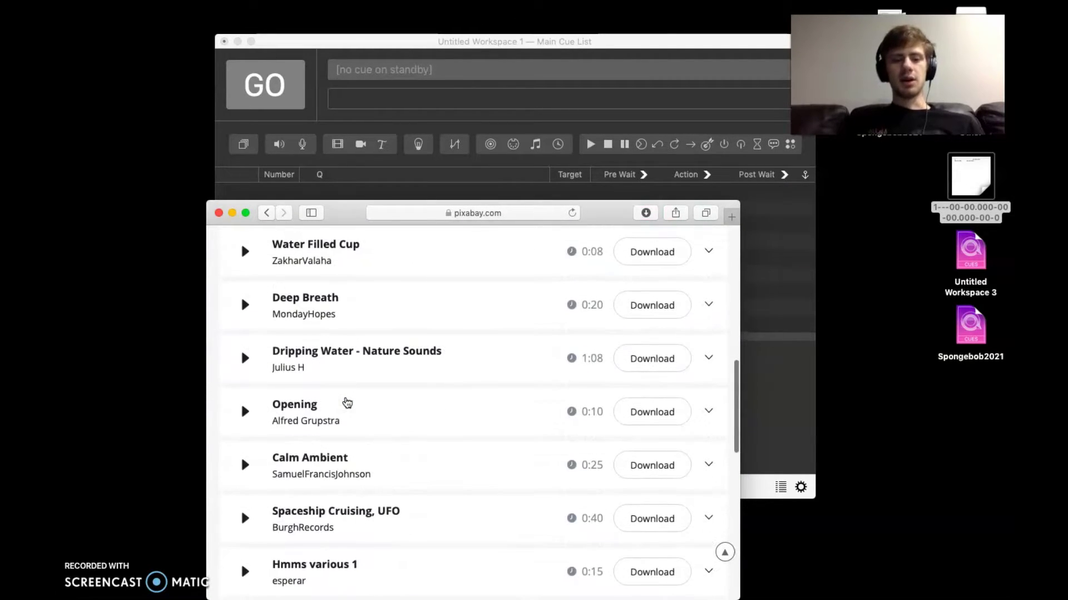
scroll(347, 402, down, 1)
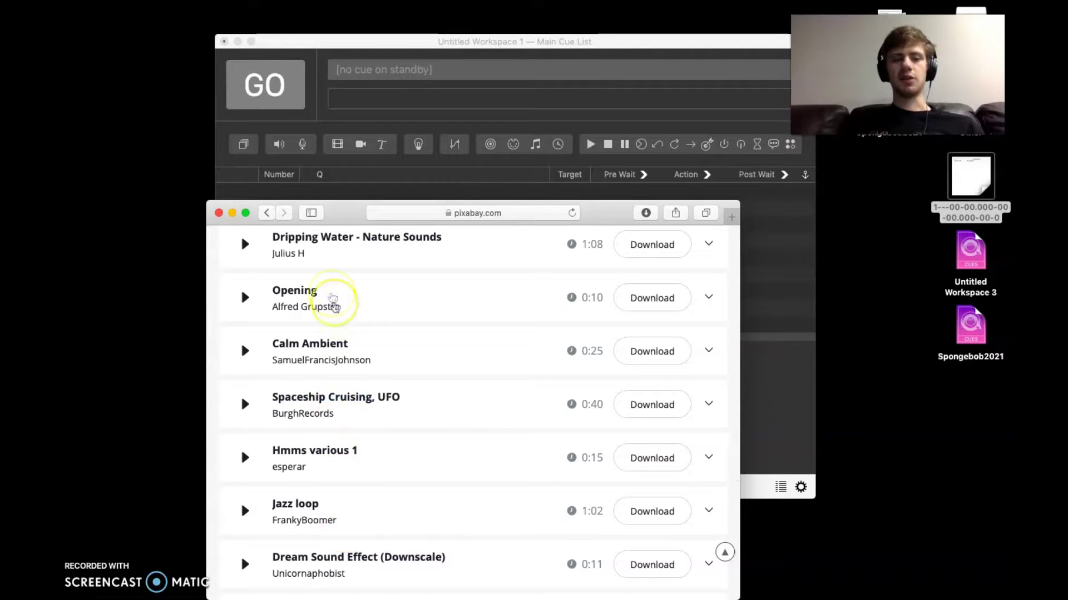
scroll(322, 269, down, 8)
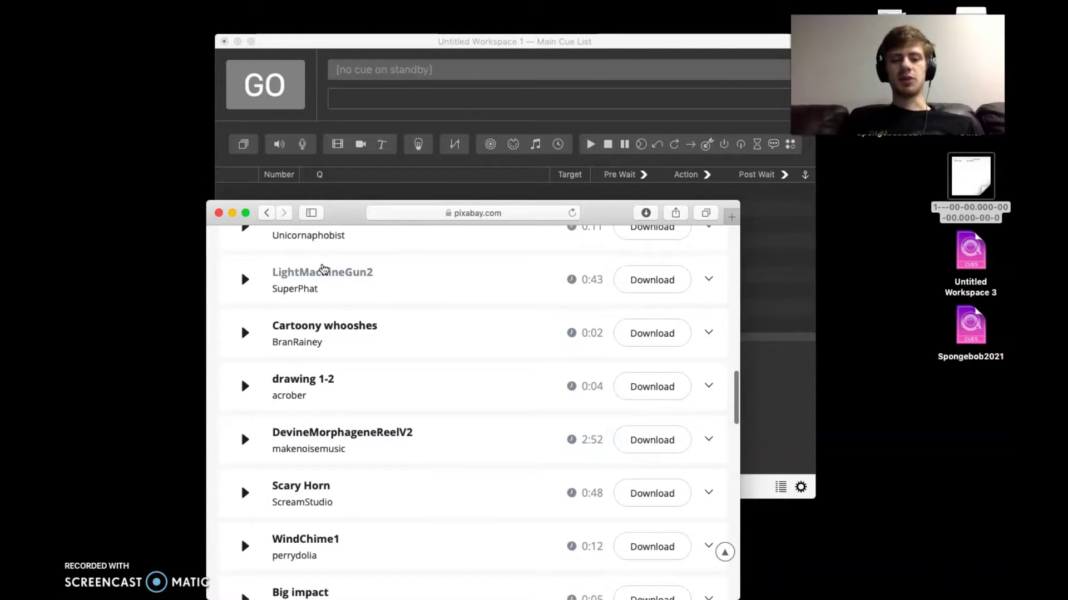
scroll(323, 268, down, 6)
scroll(323, 269, down, 5)
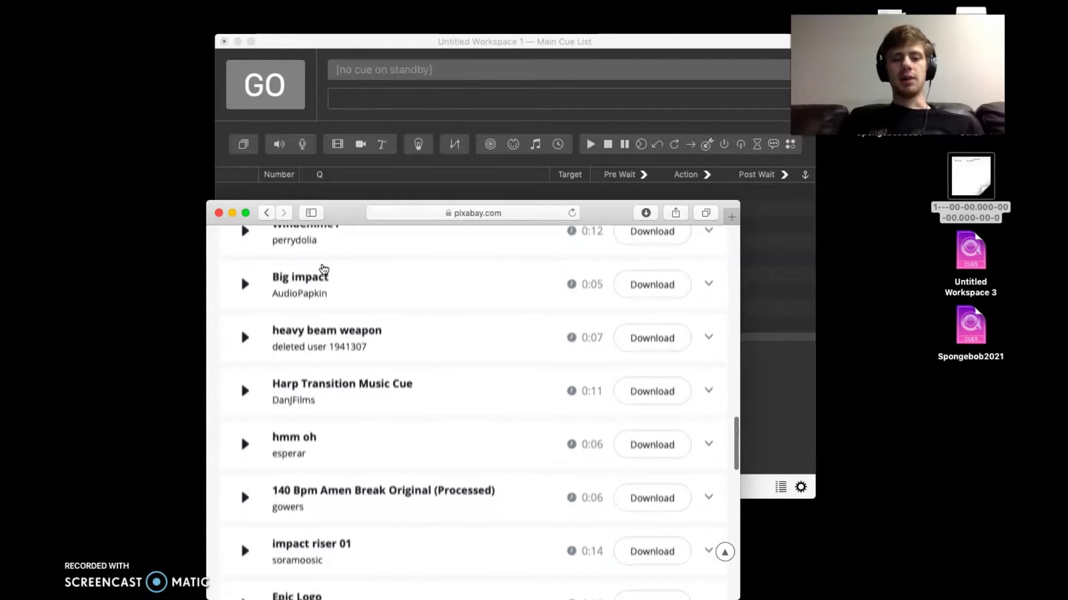
scroll(323, 269, up, 15)
Go to Google and search for 'royalty free explosion sound'
click(439, 222)
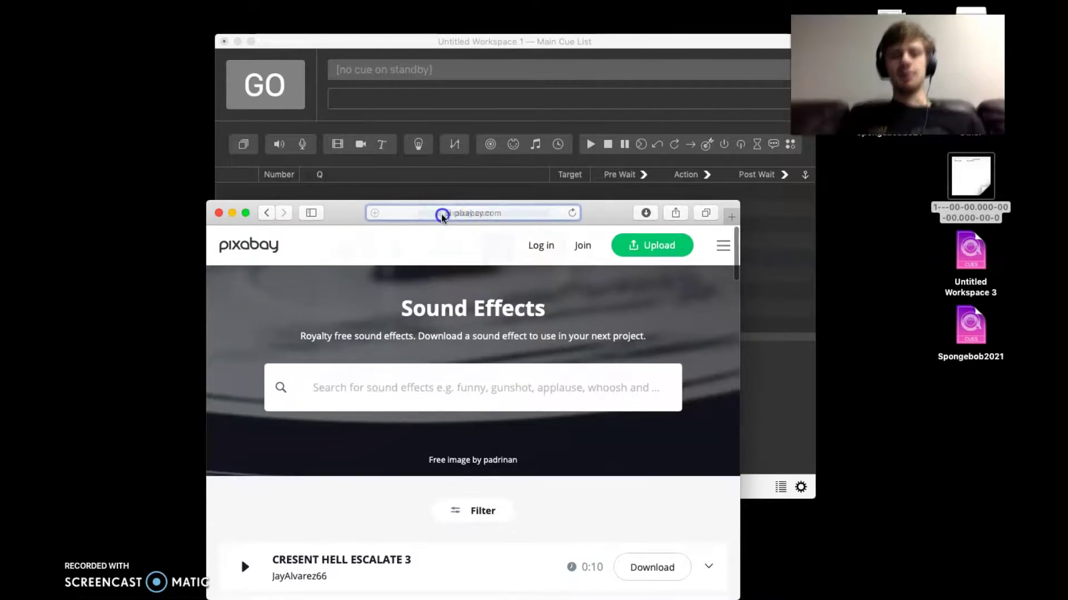
text(google)
key(Return)
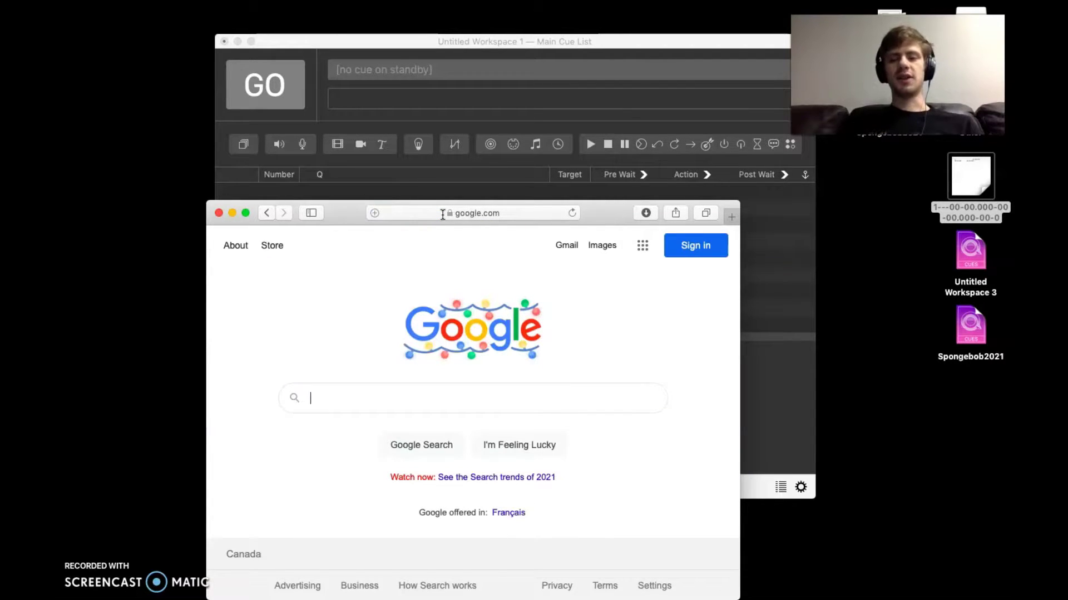
text(royalty free explosion sound)
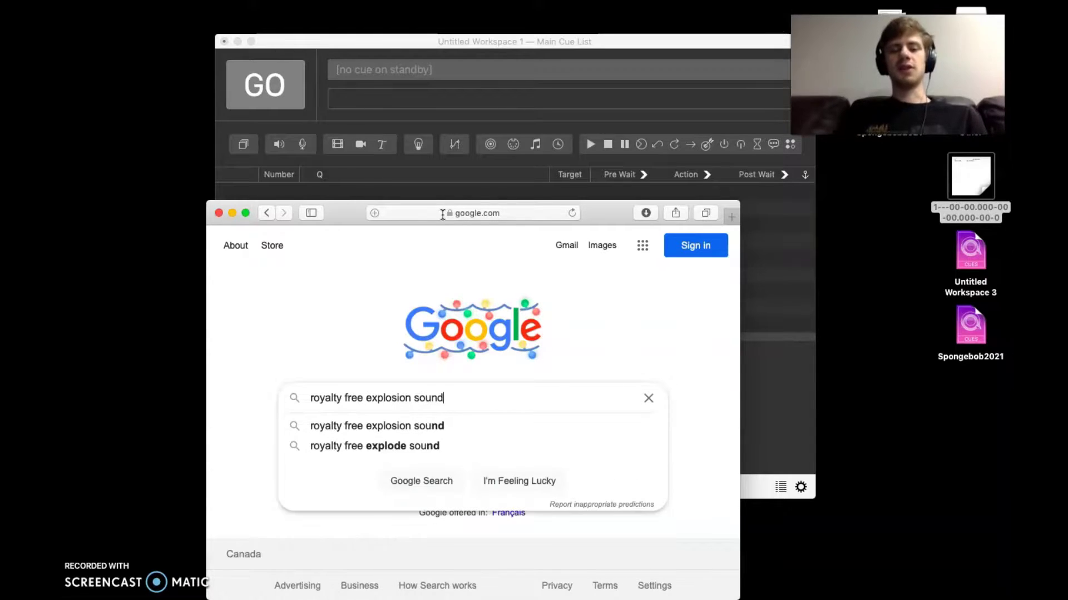
key(Return)
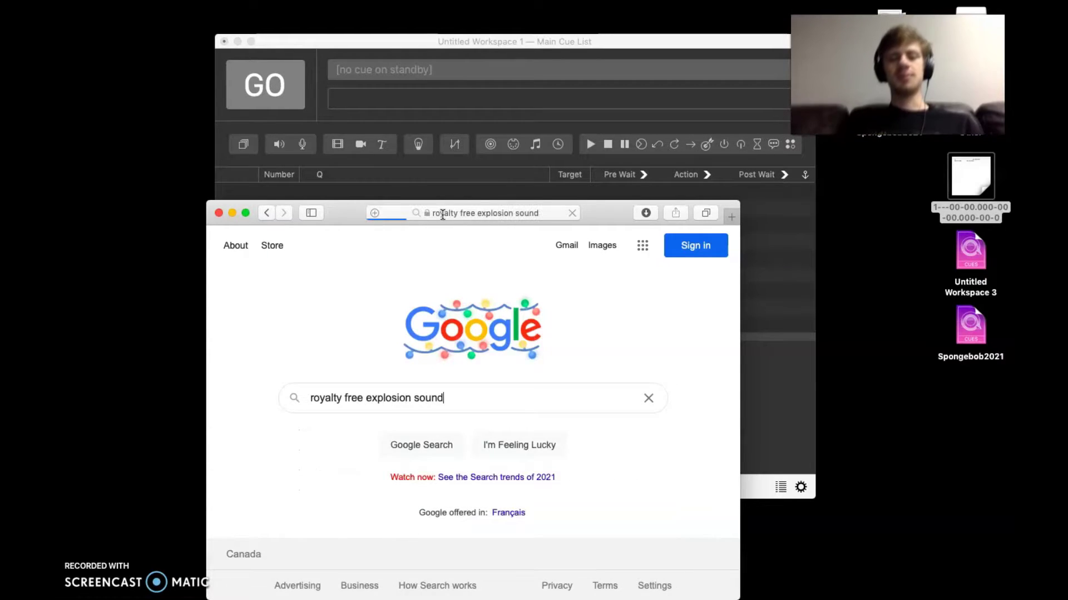
Browse the Videos results, then return to the Google home page
click(302, 300)
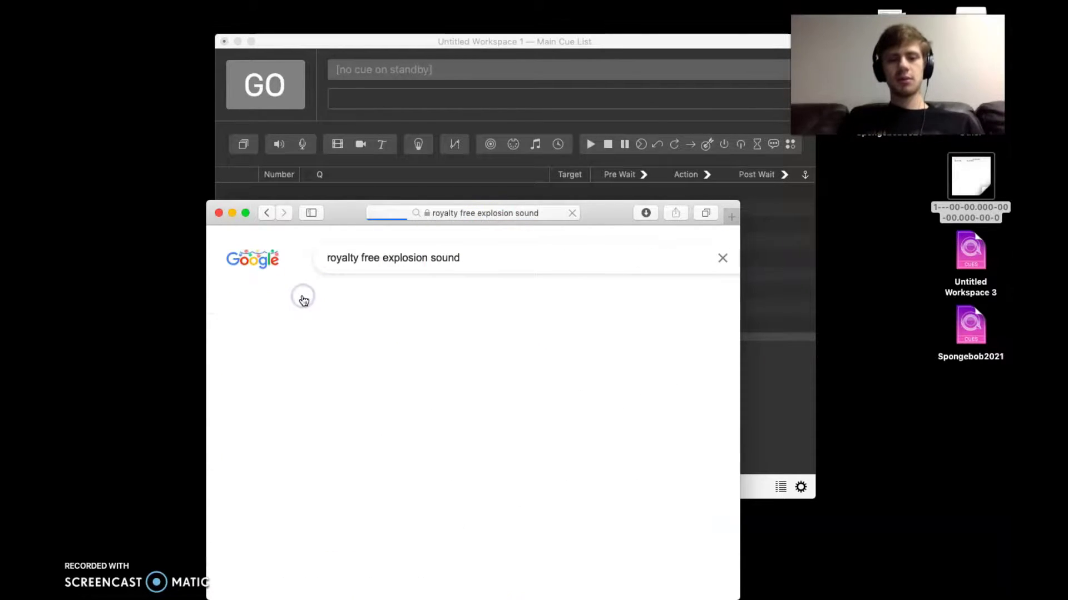
scroll(285, 389, down, 5)
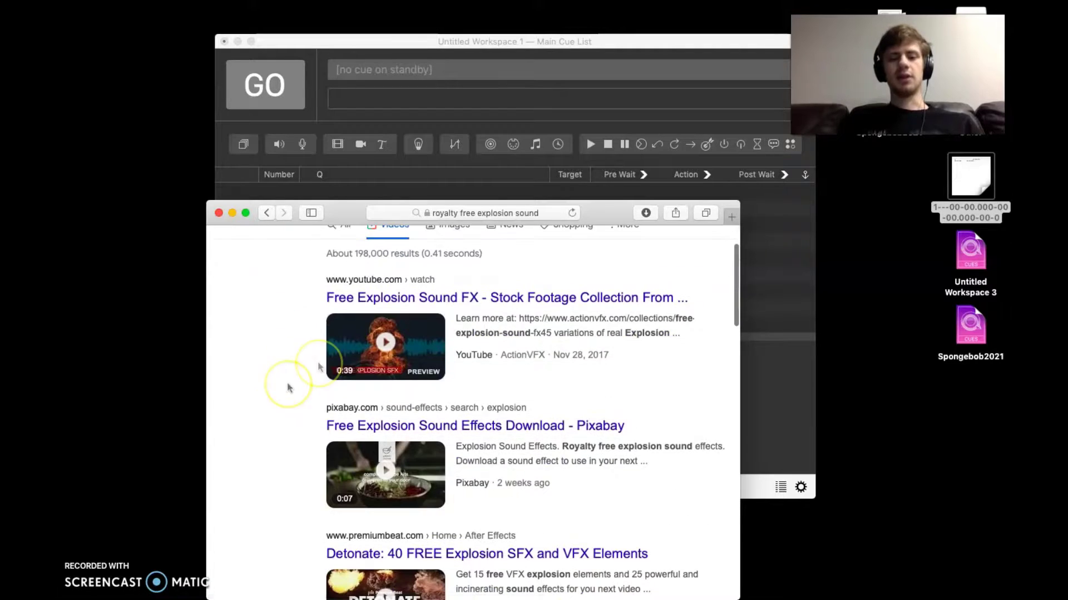
scroll(360, 362, down, 3)
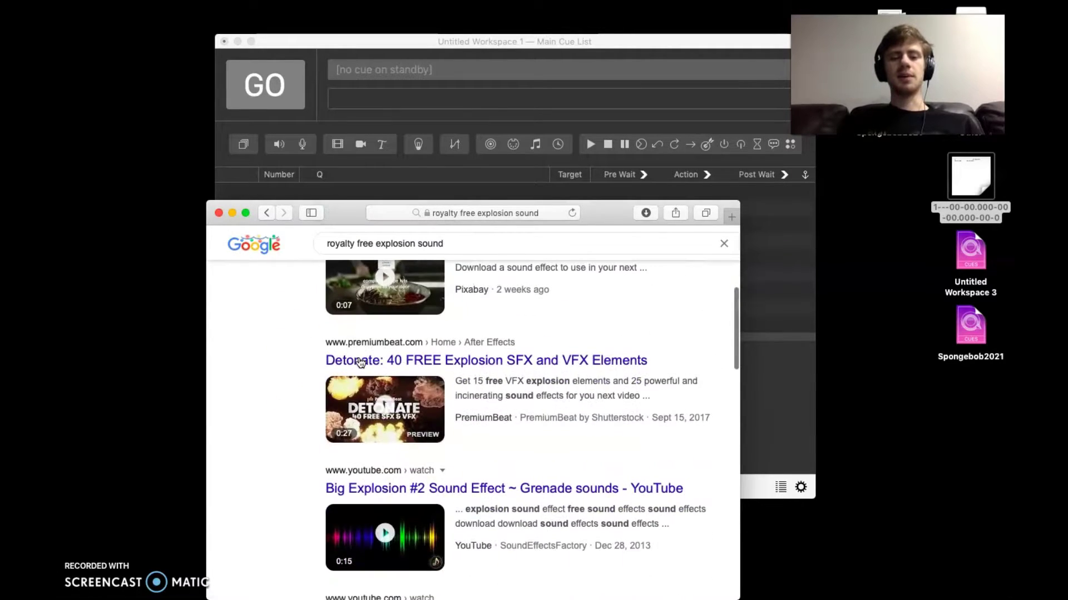
scroll(360, 362, up, 10)
click(441, 218)
text(g)
key(Return)
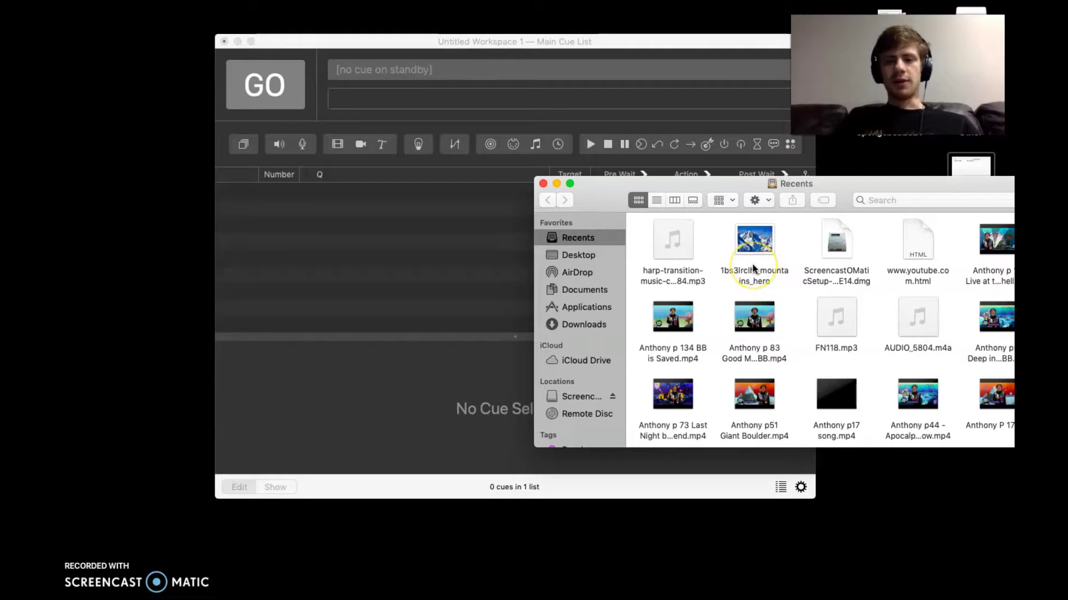
Drag the mountains JPG, harp transition MP3 and BB is Saved MP4 from Finder Recents into QLab
click(758, 252)
drag(757, 253, 733, 256)
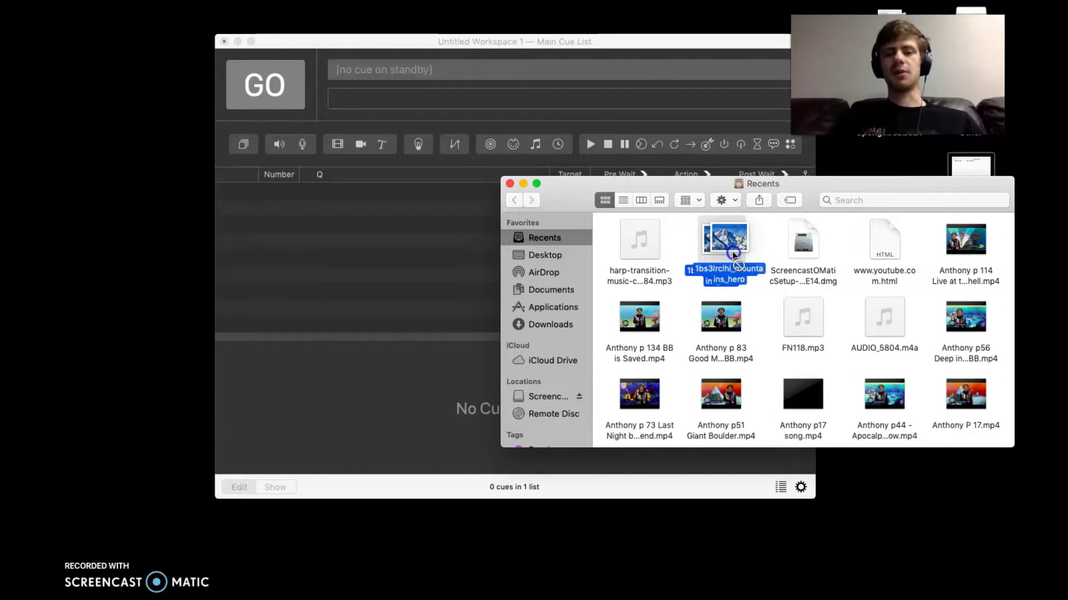
drag(733, 255, 417, 256)
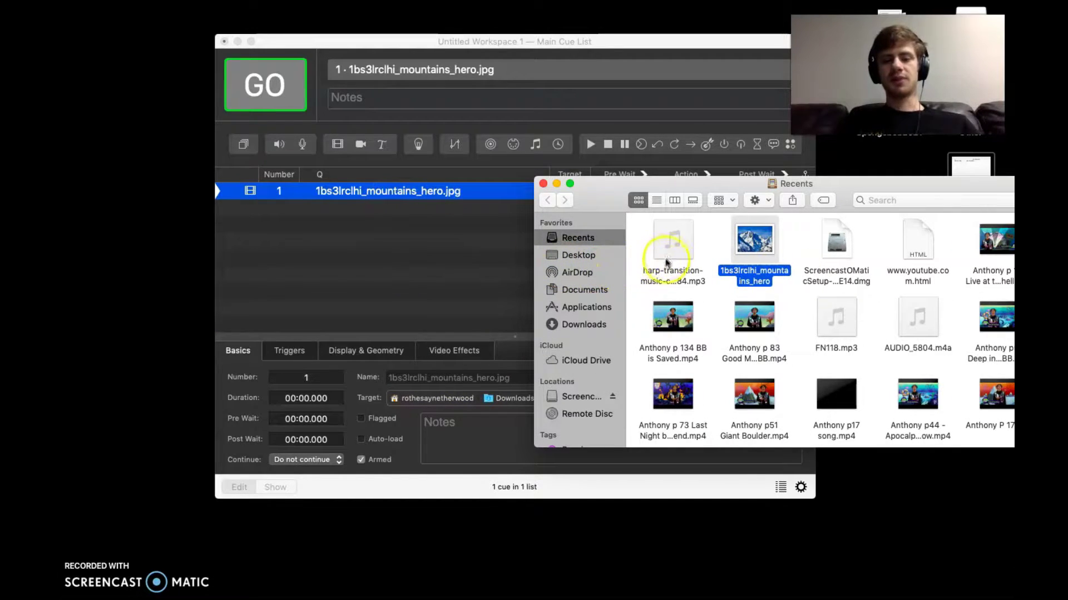
click(677, 273)
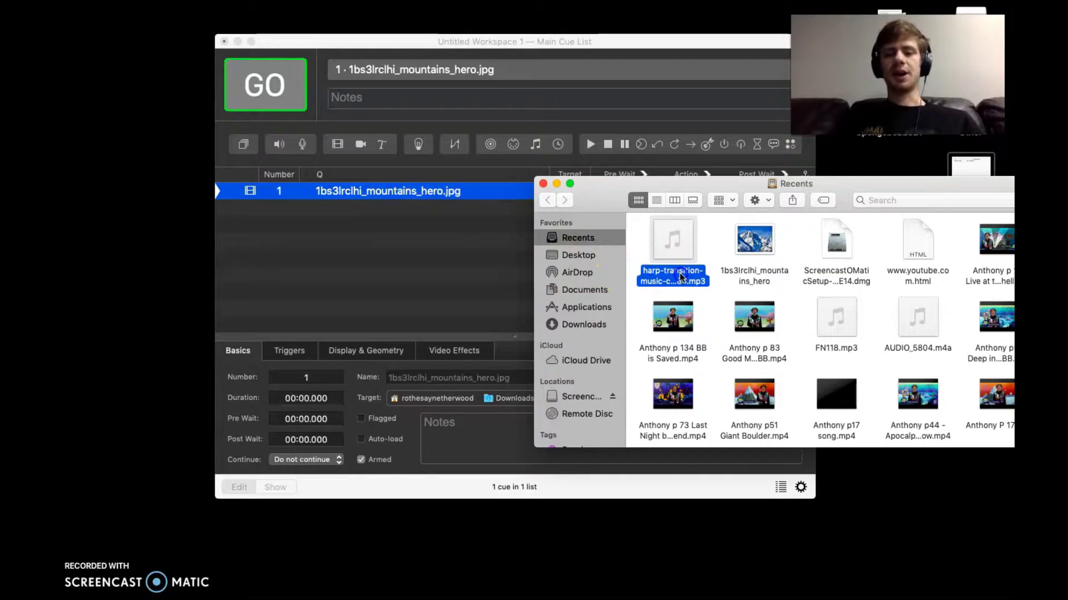
drag(680, 276, 445, 264)
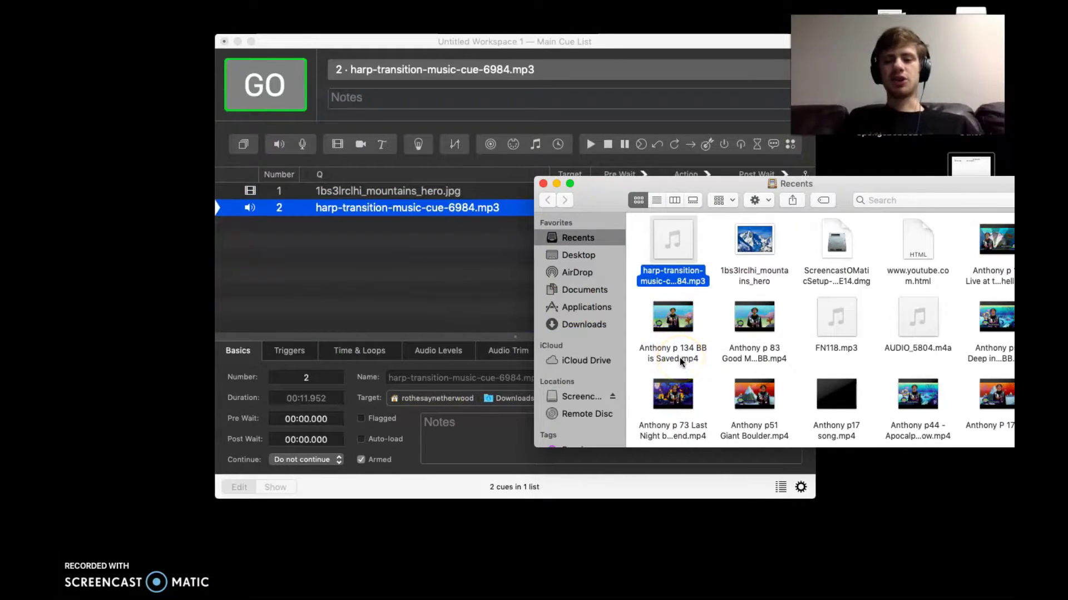
drag(680, 360, 666, 359)
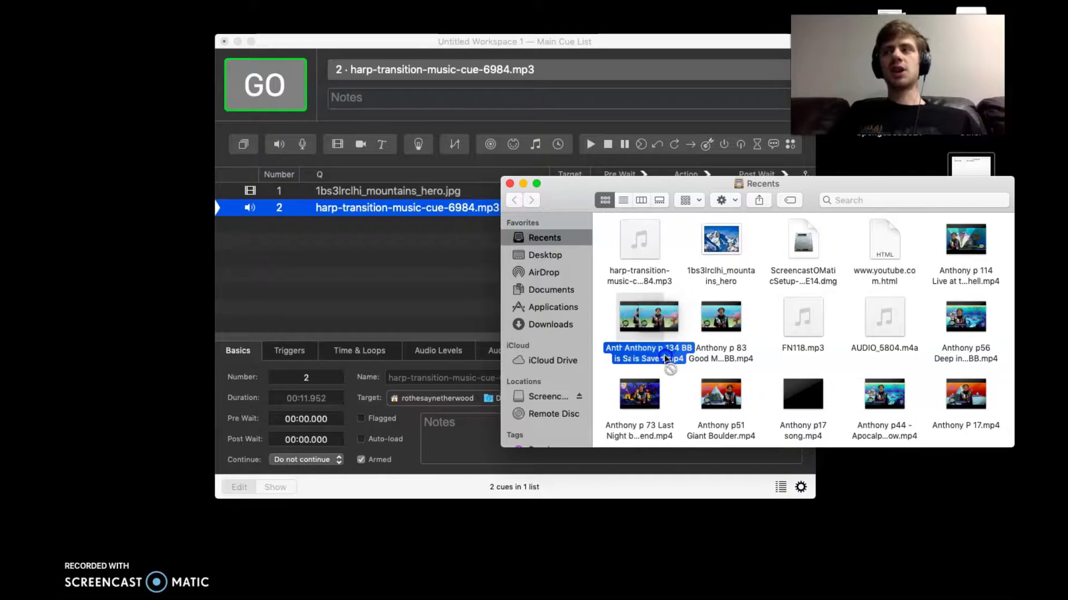
drag(666, 359, 452, 316)
drag(451, 313, 452, 313)
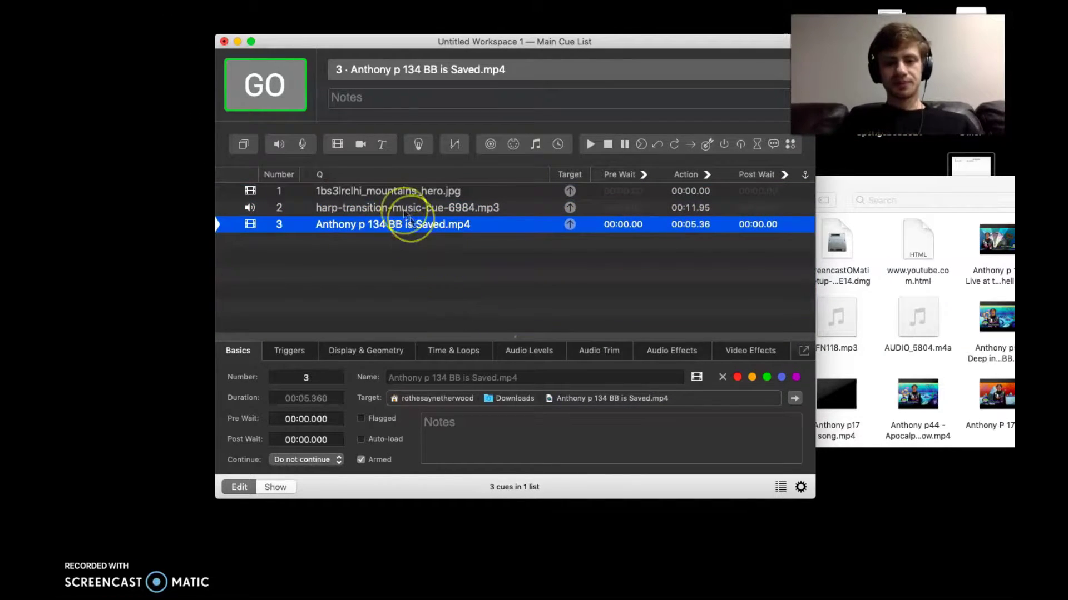
Fire the mountain image cue, stop it with Escape, then GO the harp audio cue
click(392, 195)
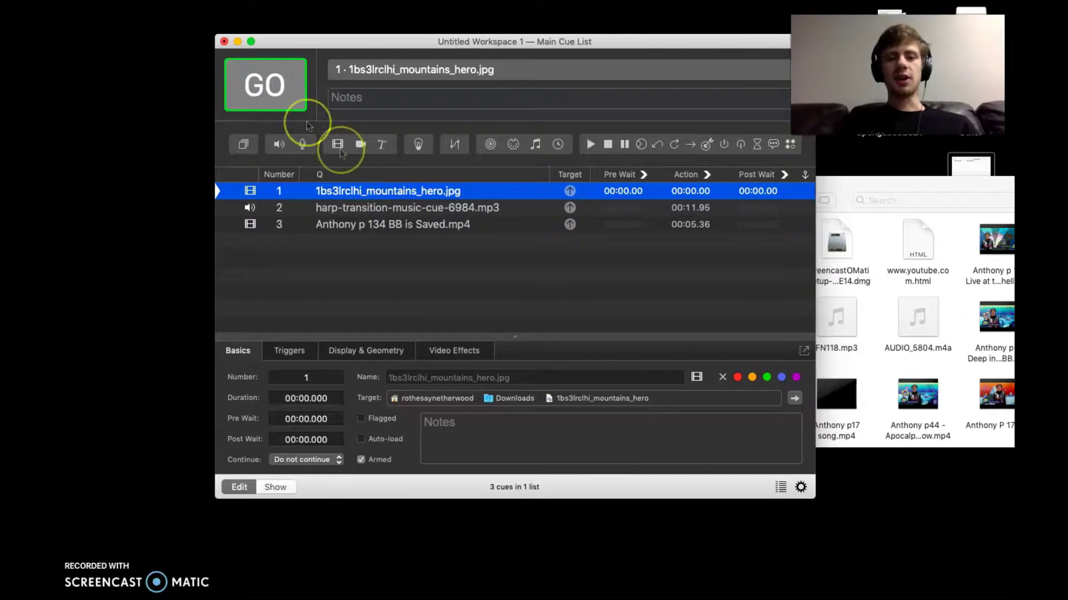
click(283, 102)
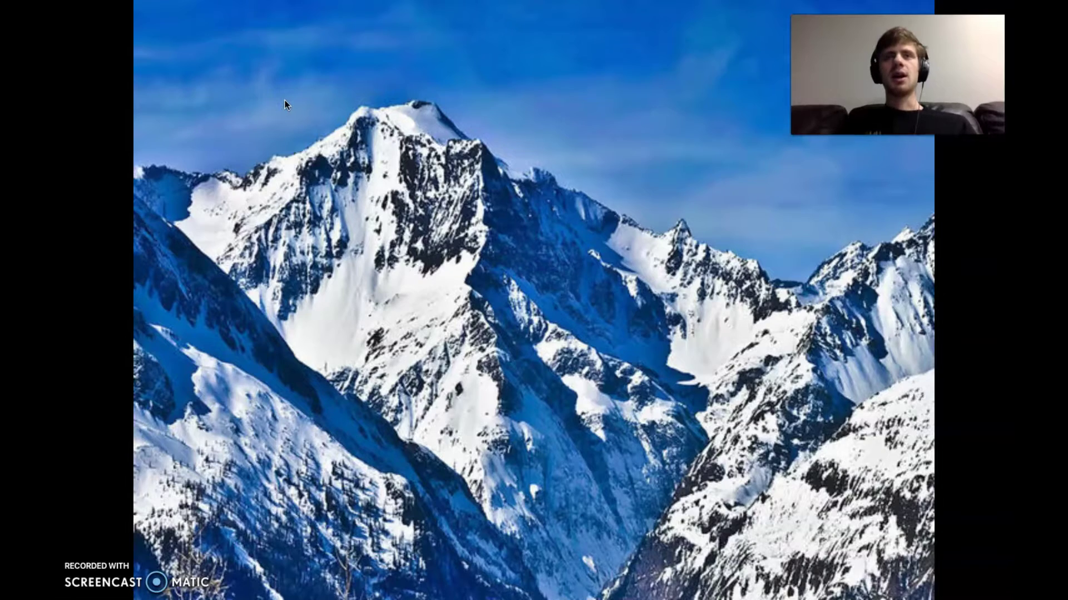
key(Escape)
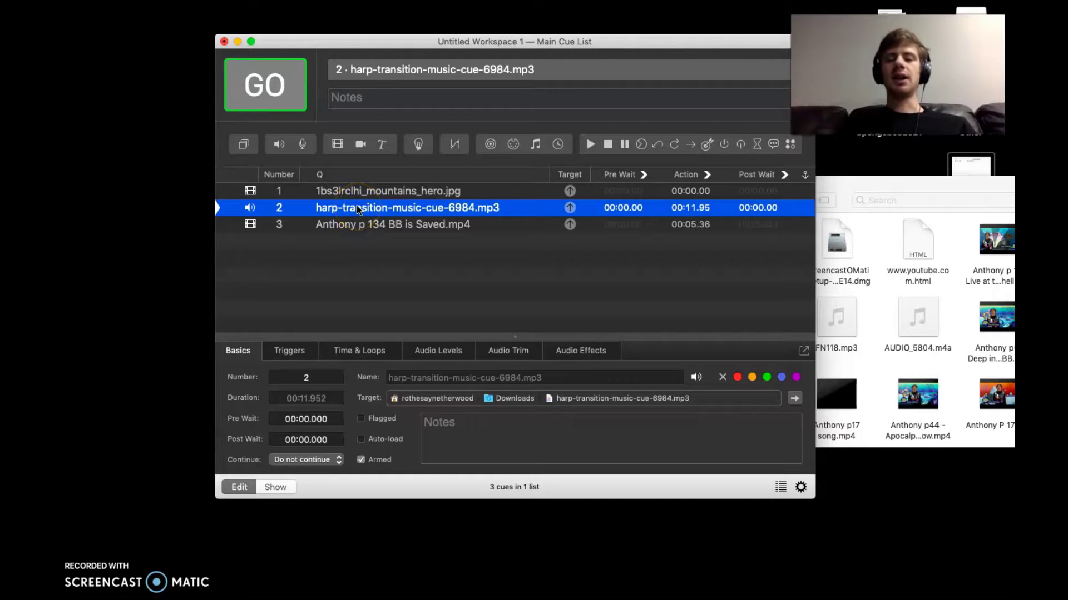
click(267, 85)
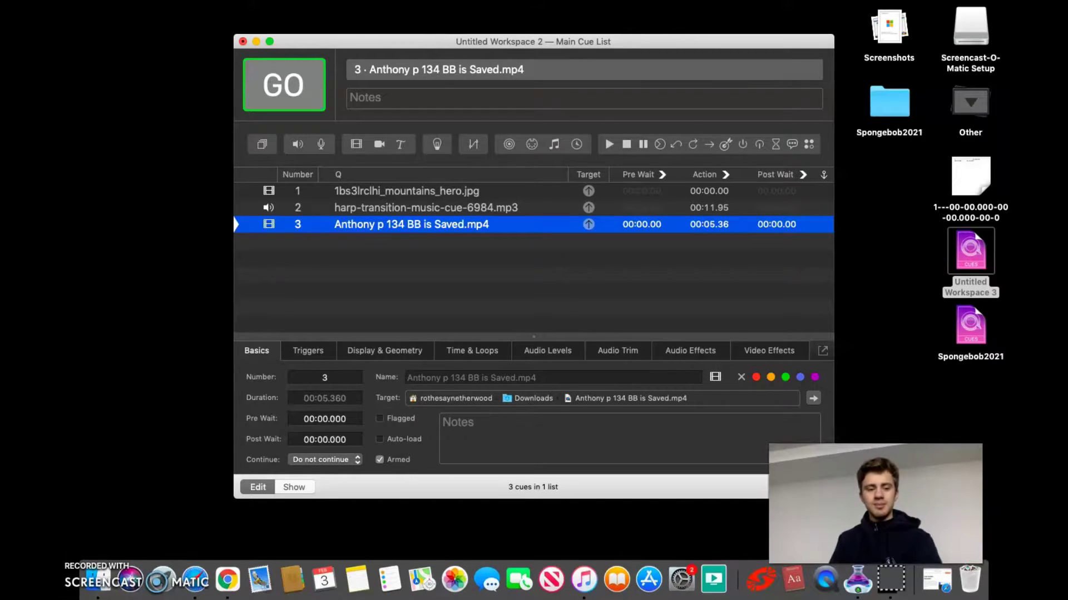
key(alt+super+d)
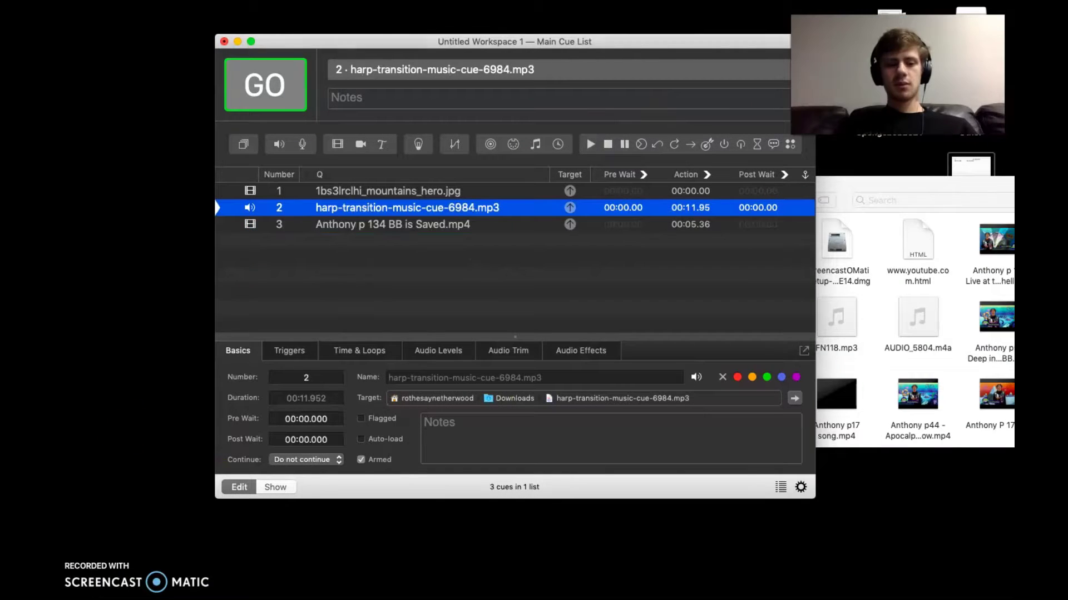
click(330, 307)
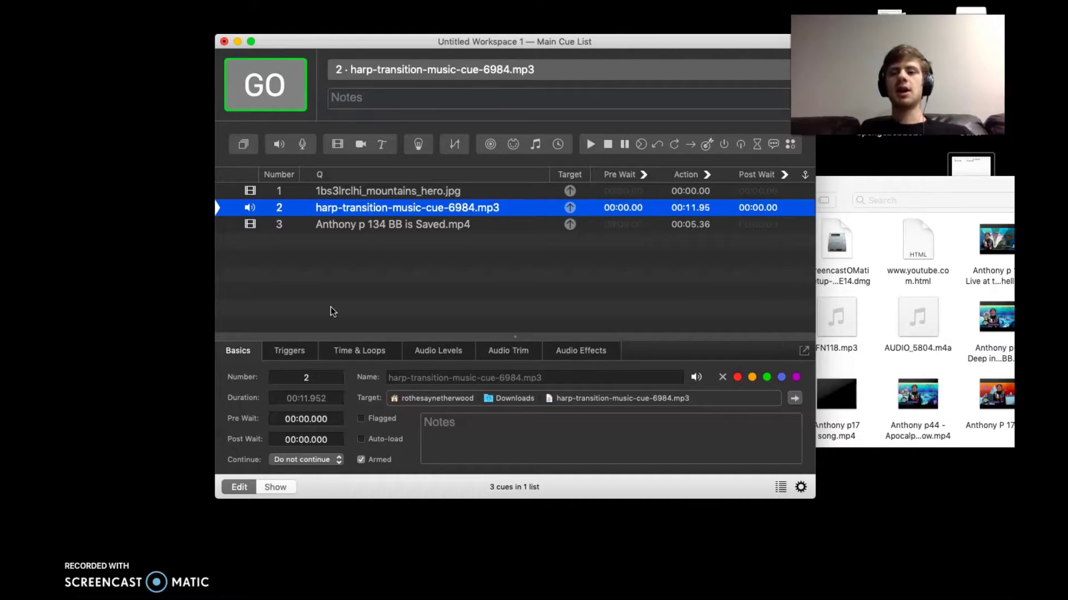
GO harp audio cue 2, then GO video cue 3 to play it full-screen
click(303, 104)
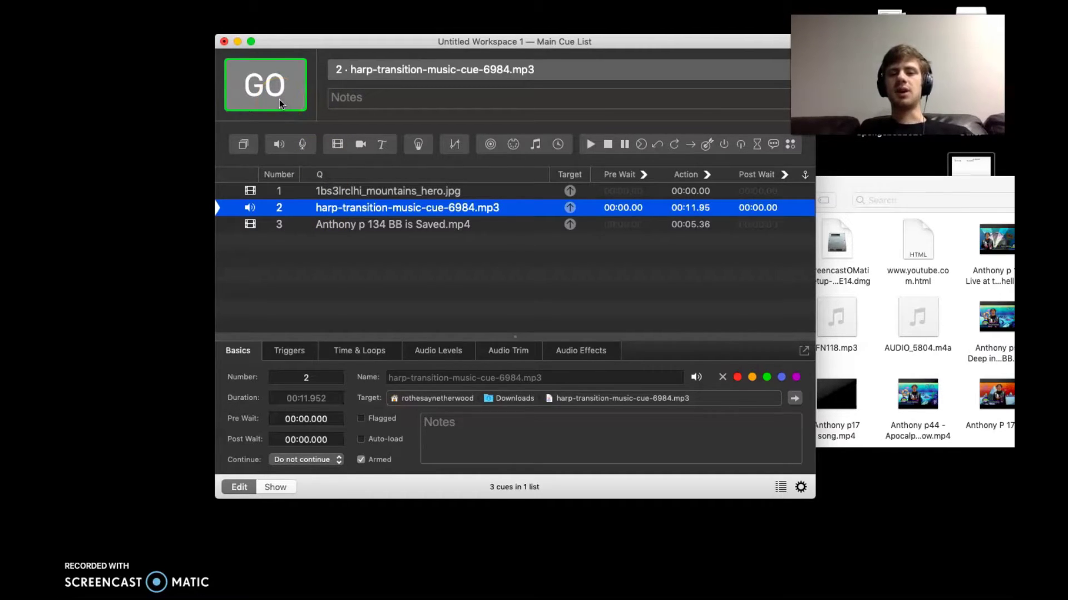
click(281, 103)
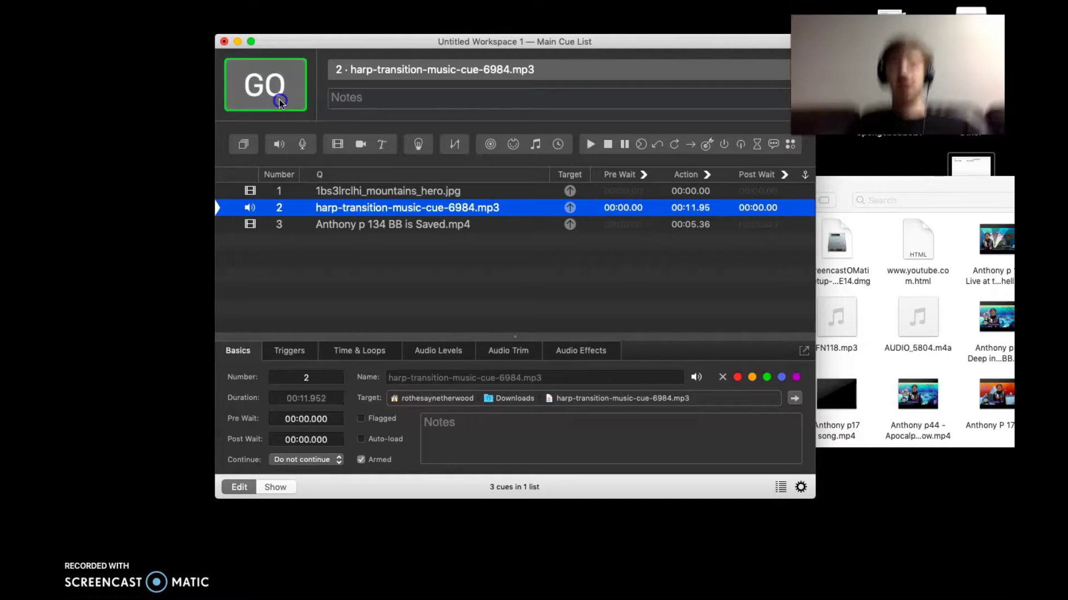
click(584, 442)
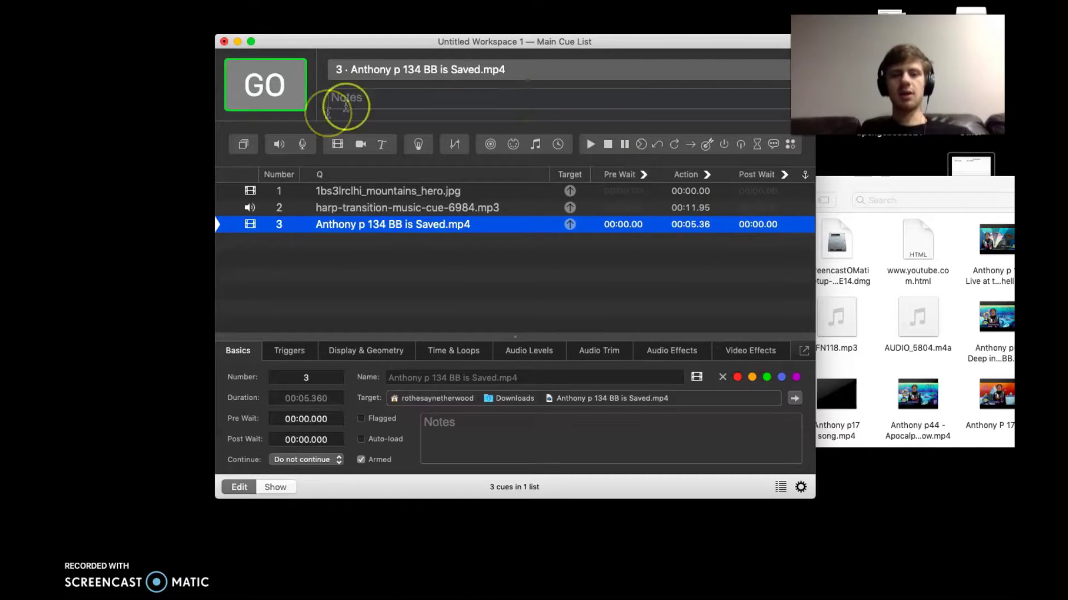
click(285, 98)
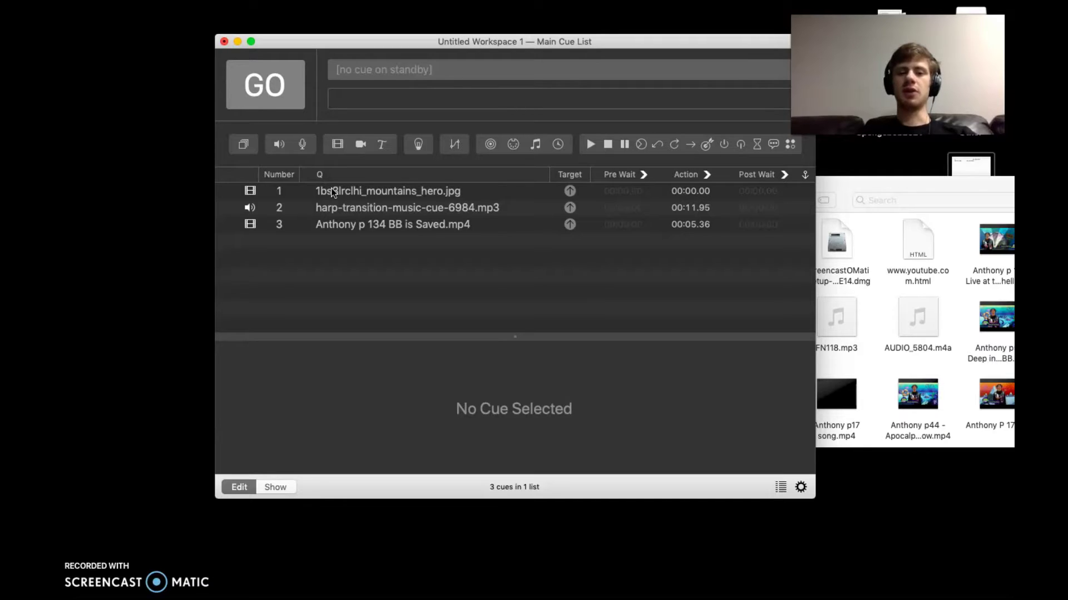
Delete mountain image cue 1, then undo with Cmd+Z to restore it
click(333, 192)
click(389, 267)
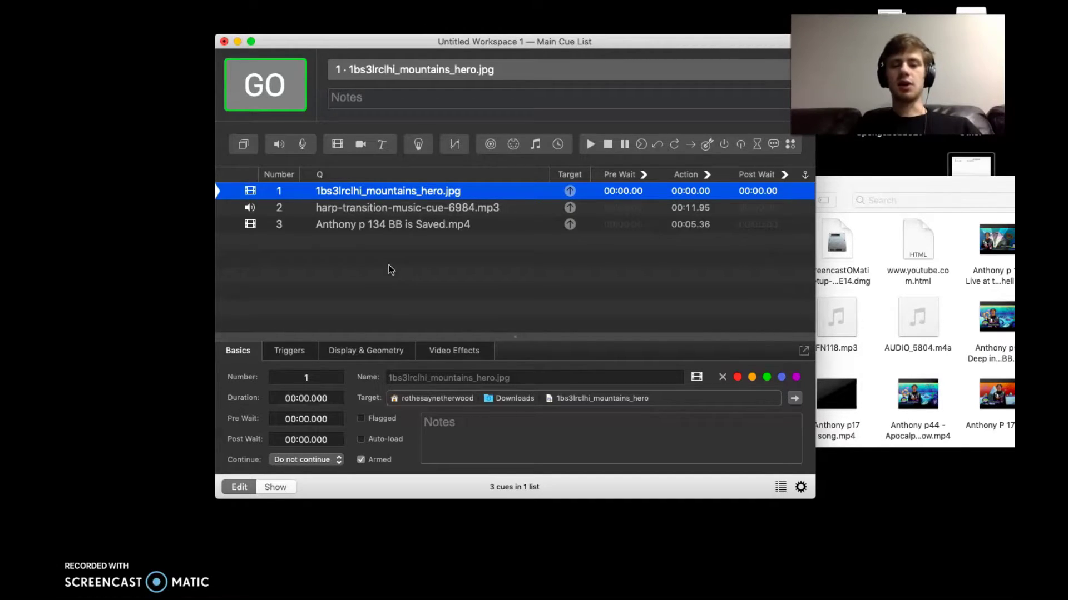
key(Delete)
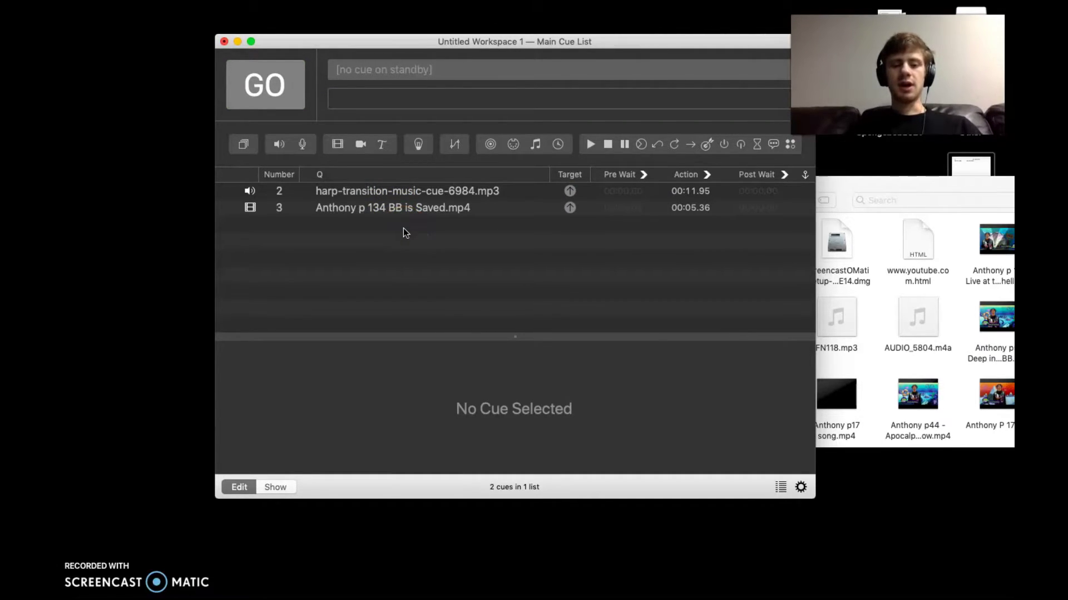
key(super+z)
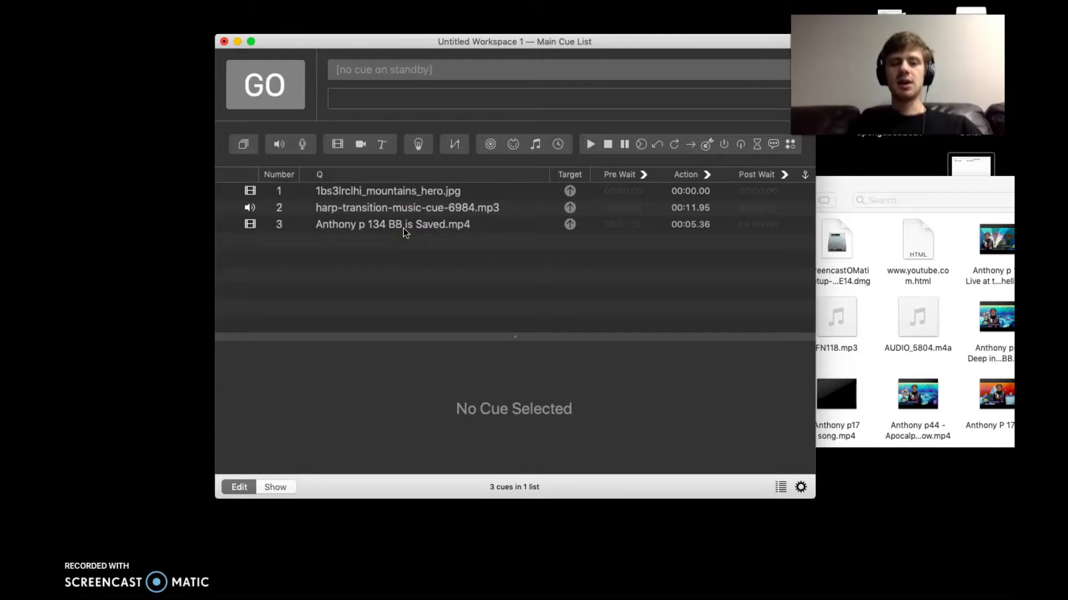
Select the mountain image cue and move its inspector from Triggers to Display & Geometry
click(398, 192)
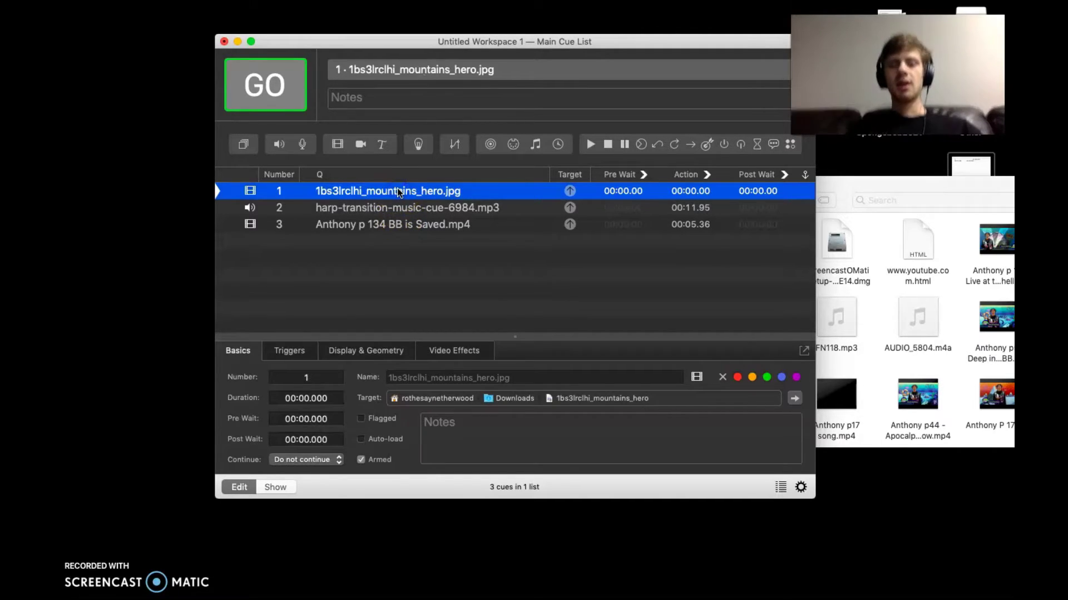
click(282, 359)
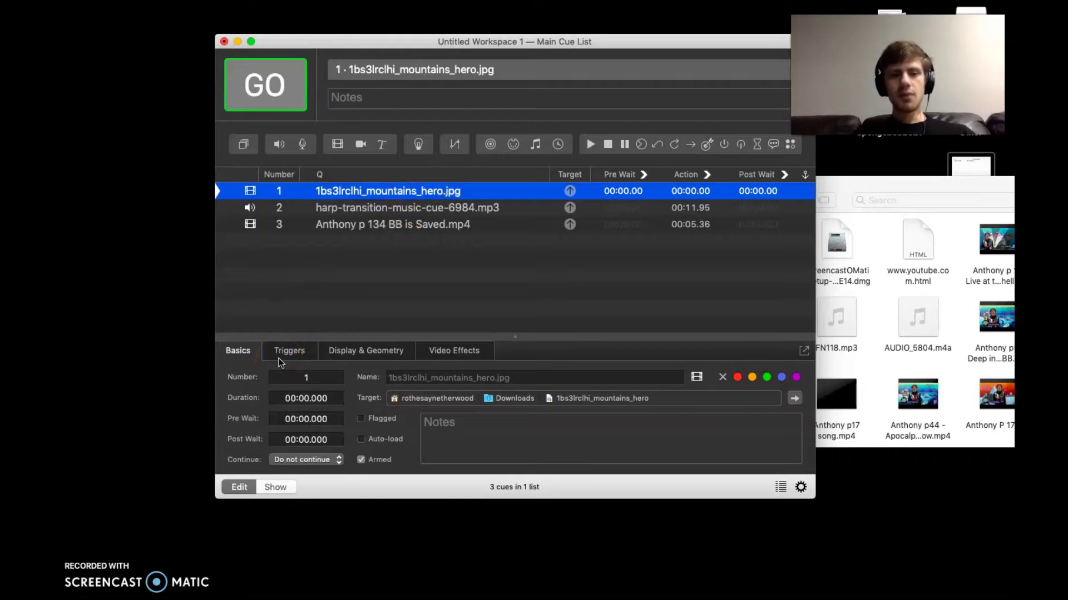
click(287, 350)
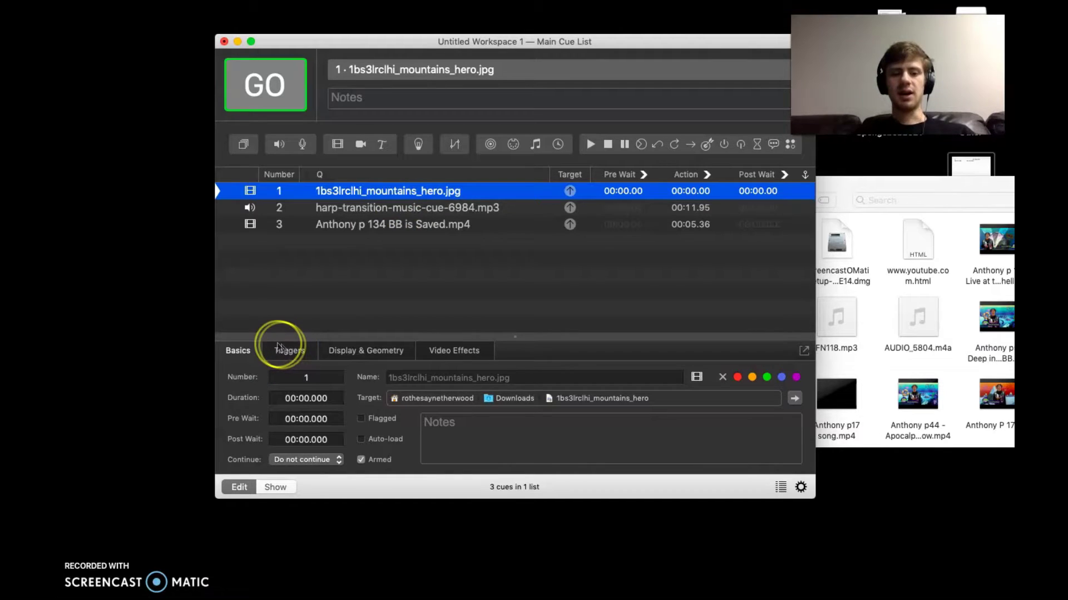
click(290, 398)
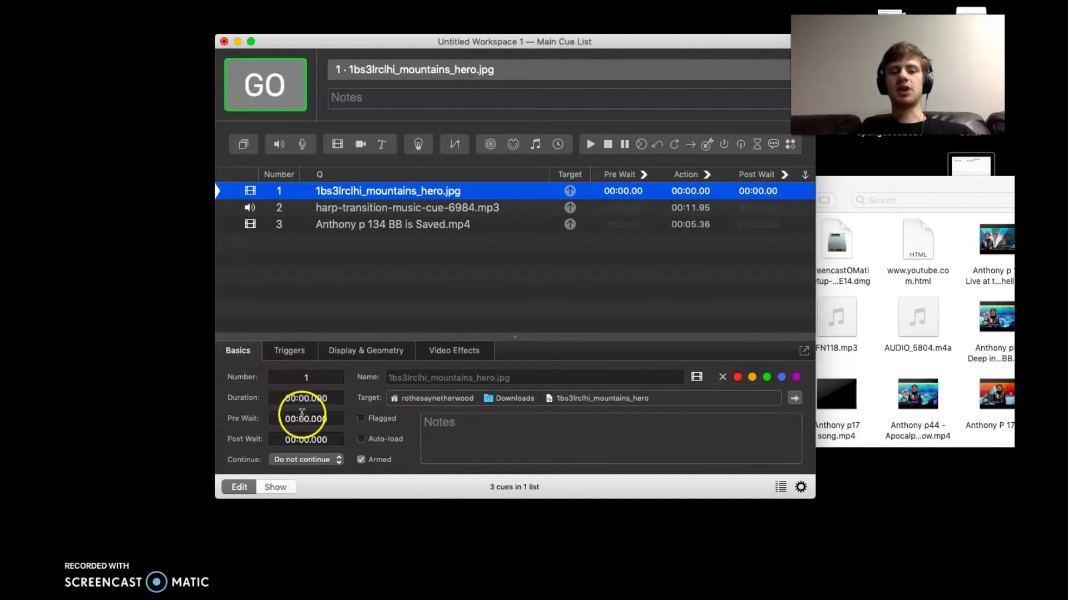
click(289, 350)
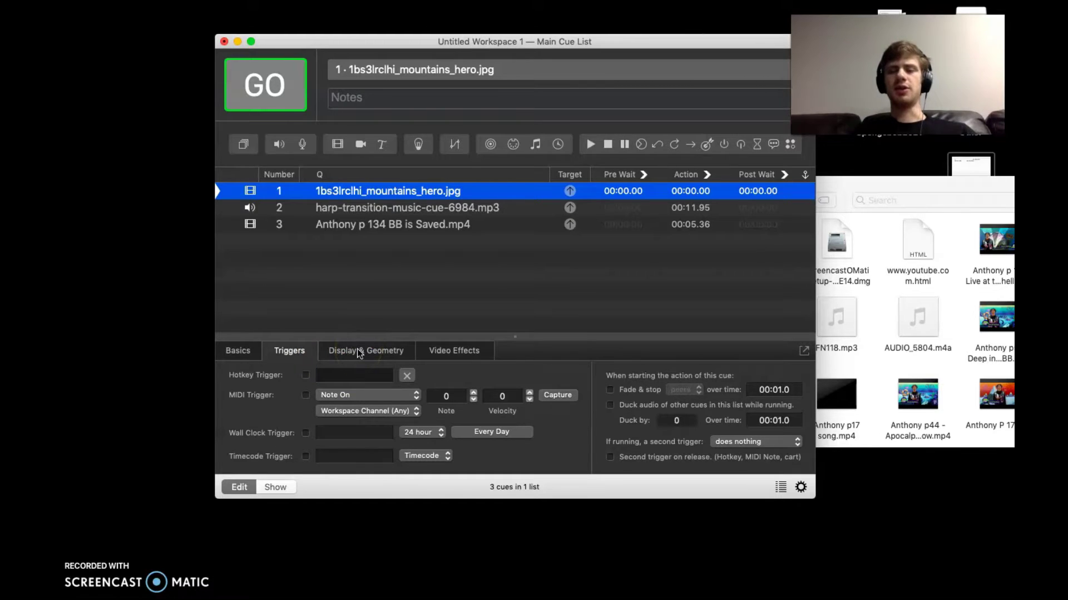
click(358, 352)
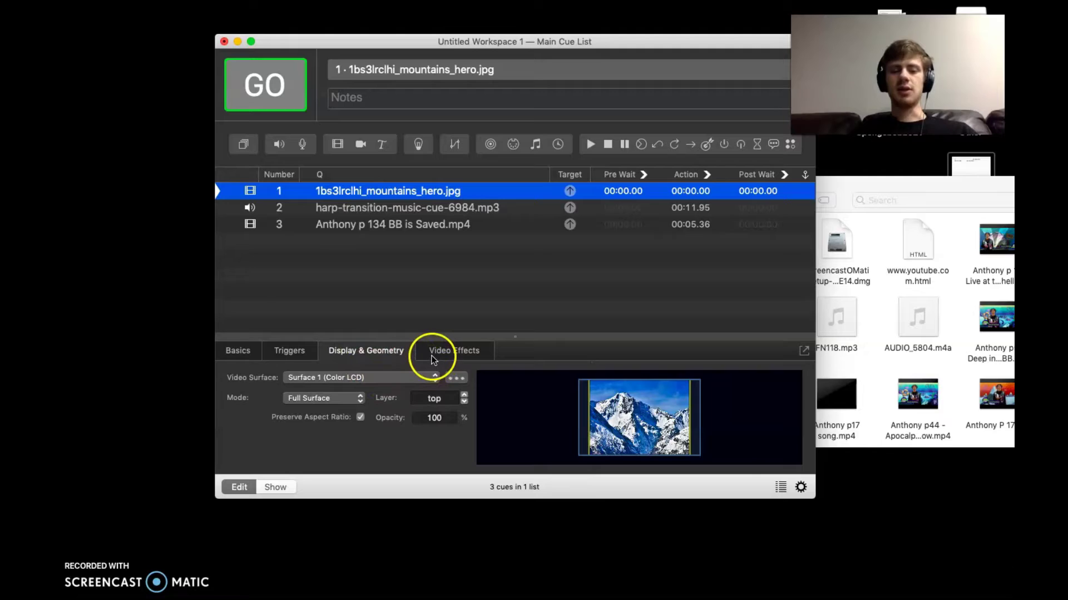
Keep the image cue at Full Surface on Surface 1 with Preserve Aspect Ratio enabled
click(319, 397)
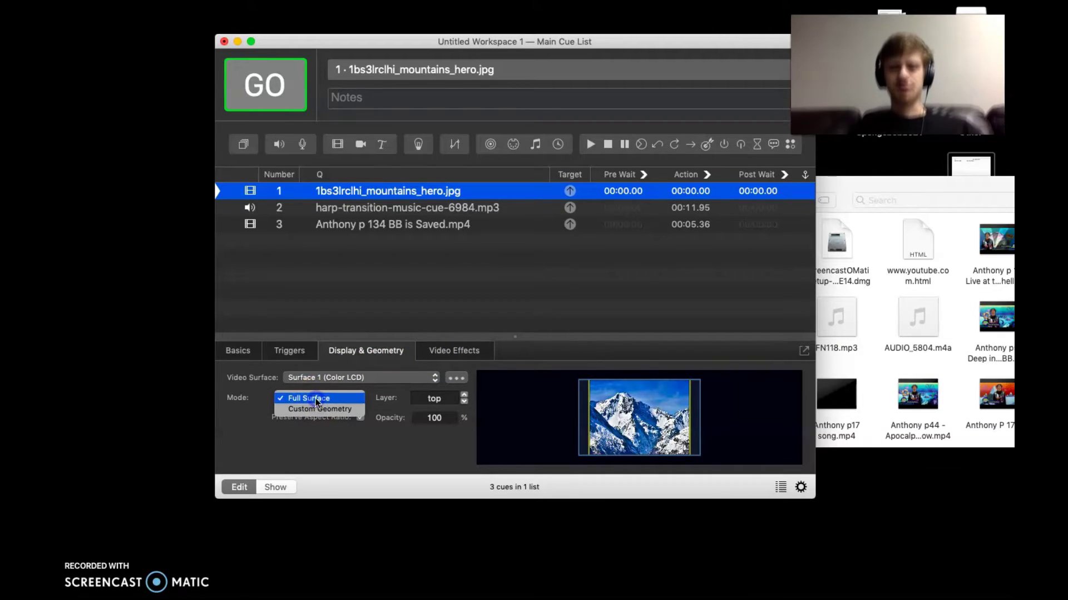
click(317, 397)
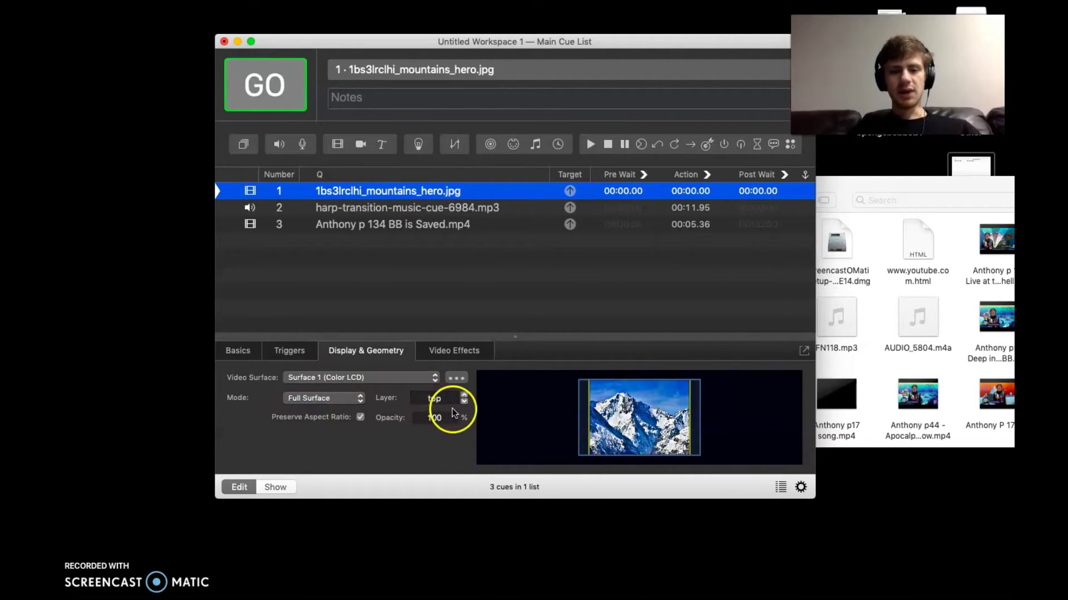
mouse_move(461, 598)
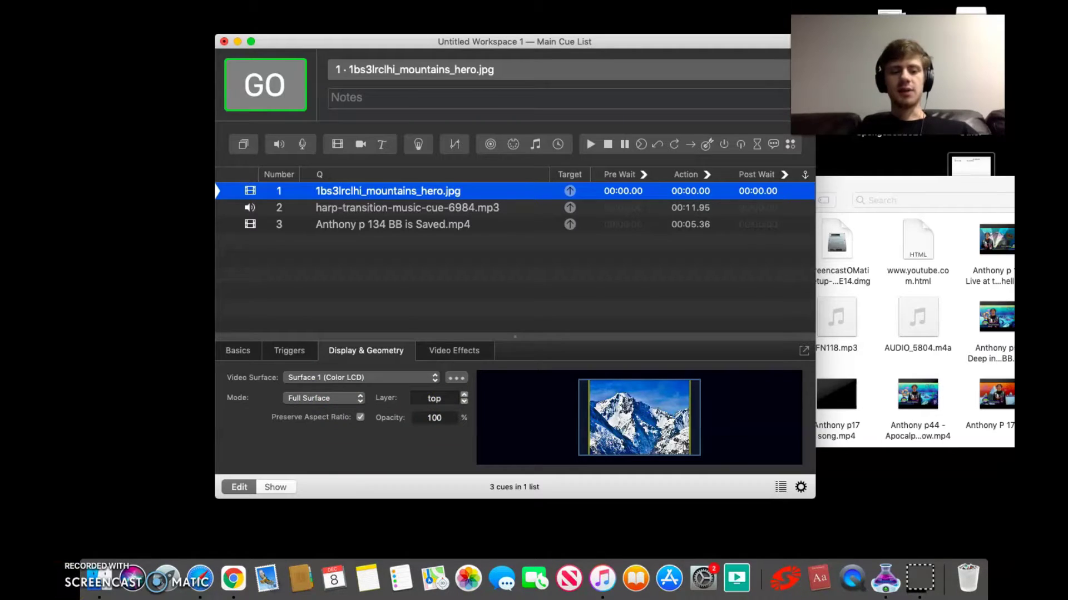
click(334, 429)
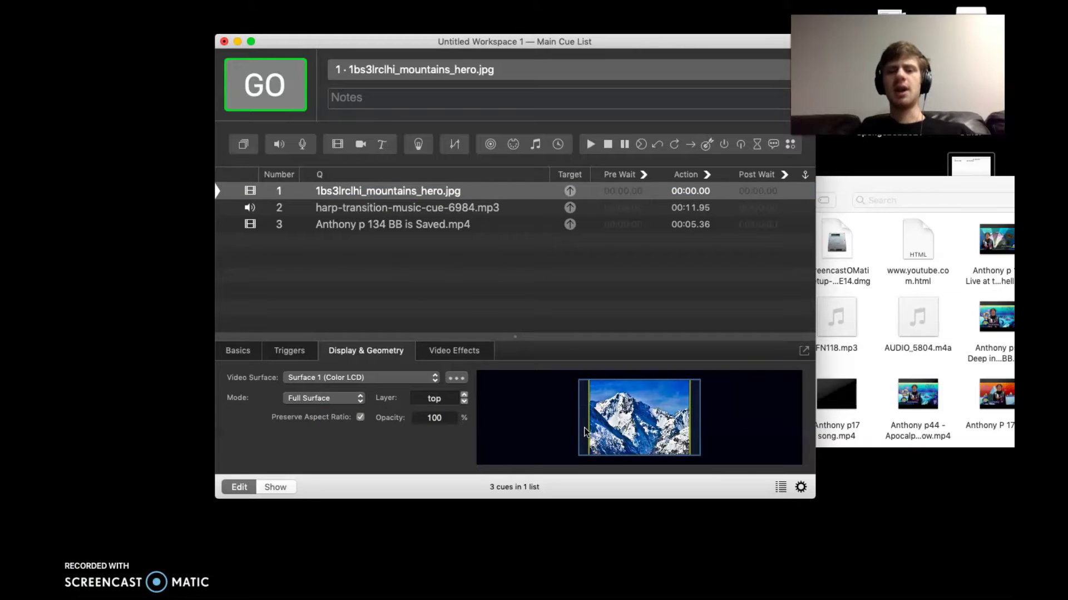
click(510, 388)
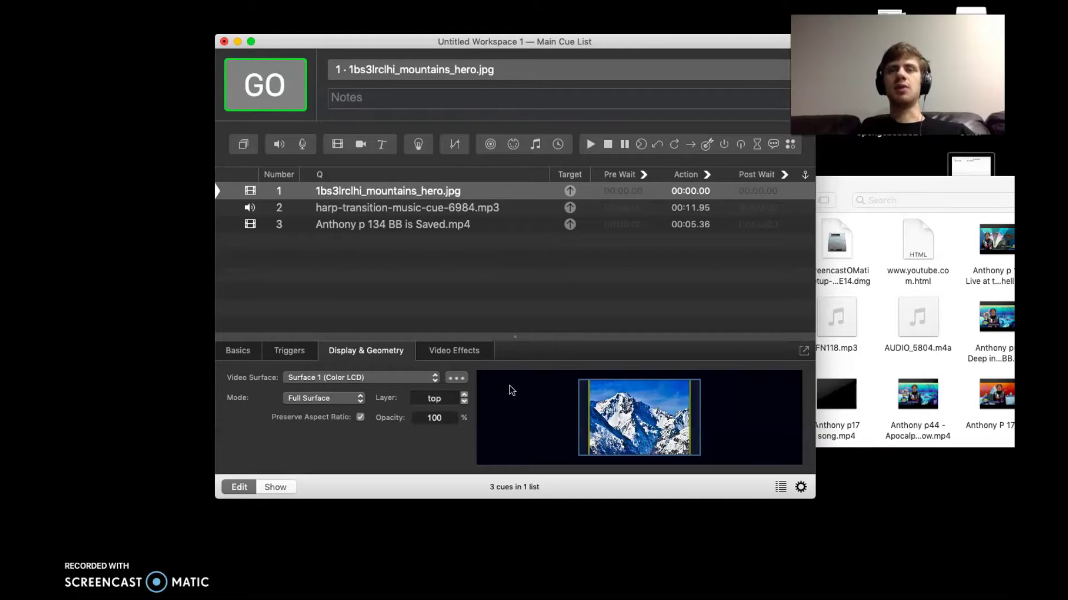
click(489, 377)
click(409, 485)
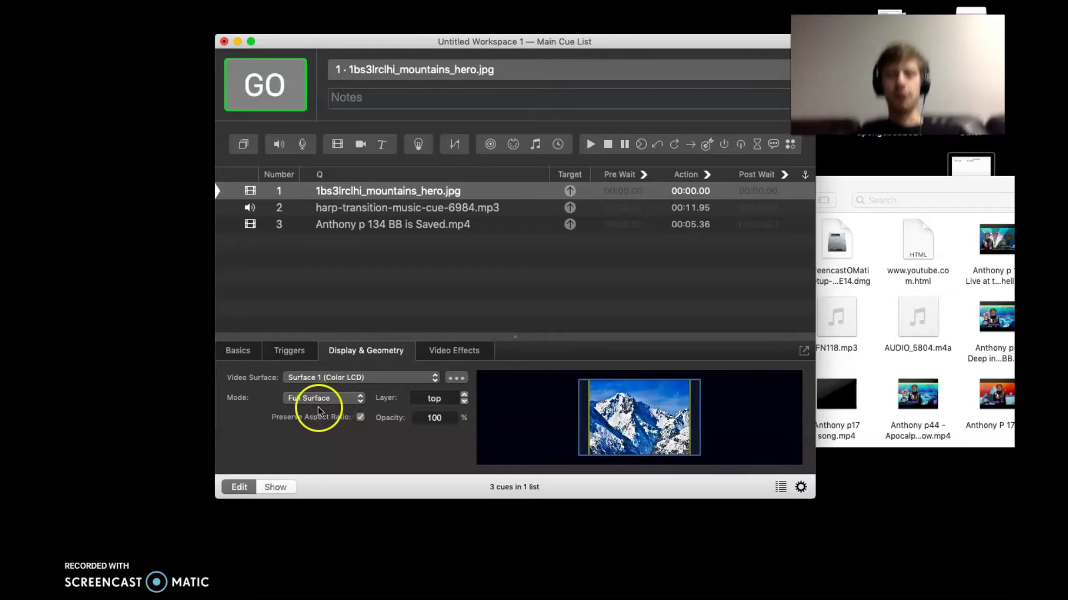
Set the mountain image cue to Custom Geometry, positioned at translation 2.9, -23.2
click(326, 402)
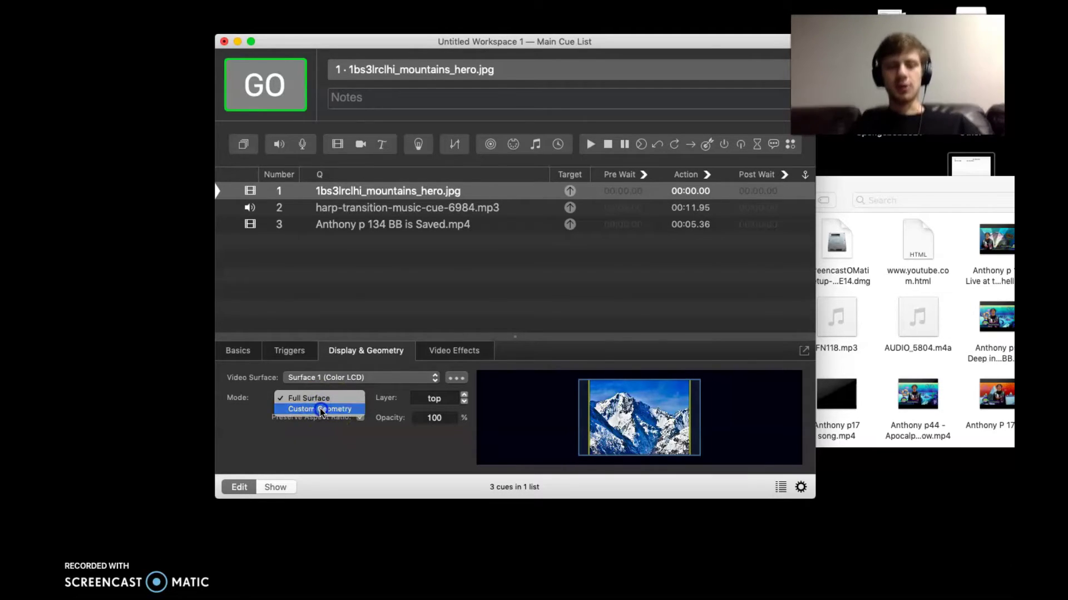
click(319, 410)
mouse_move(627, 437)
mouse_down()
mouse_move(589, 420)
mouse_move(723, 406)
mouse_move(631, 433)
mouse_up()
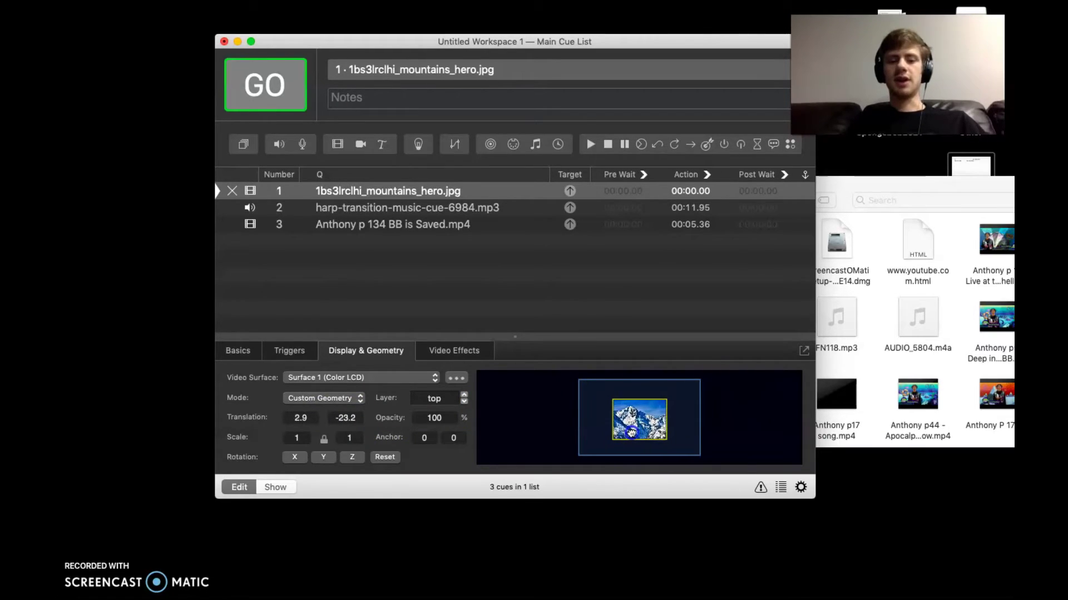
click(424, 410)
click(317, 452)
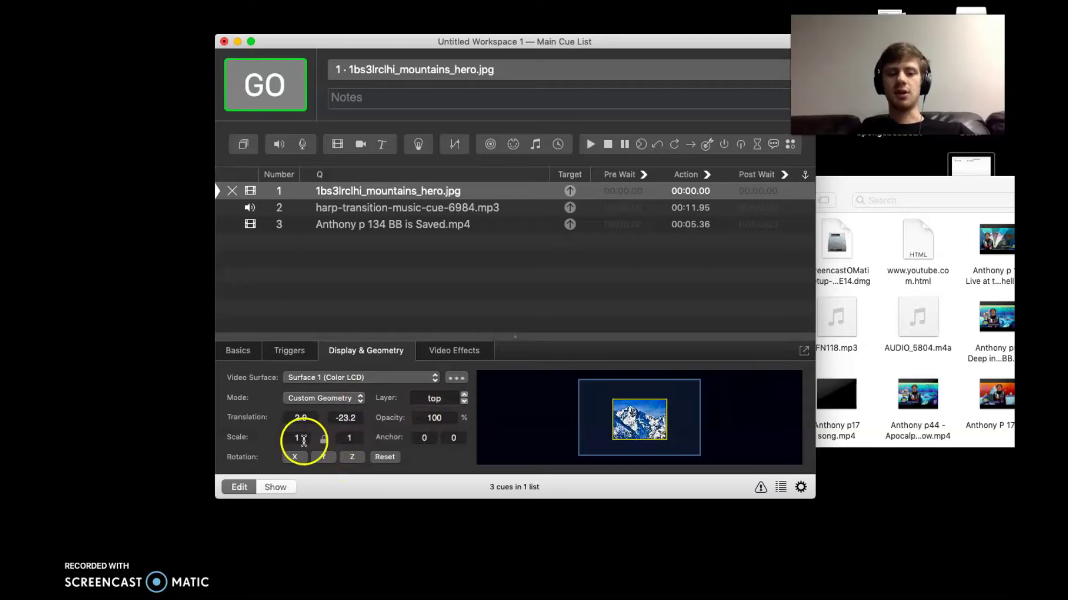
click(309, 425)
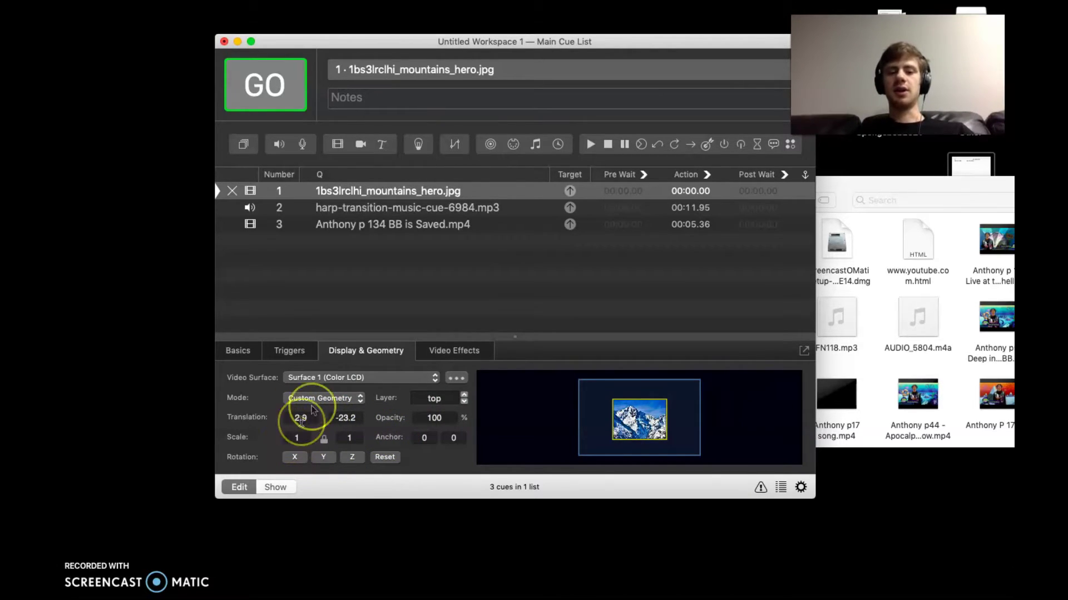
click(443, 350)
click(411, 351)
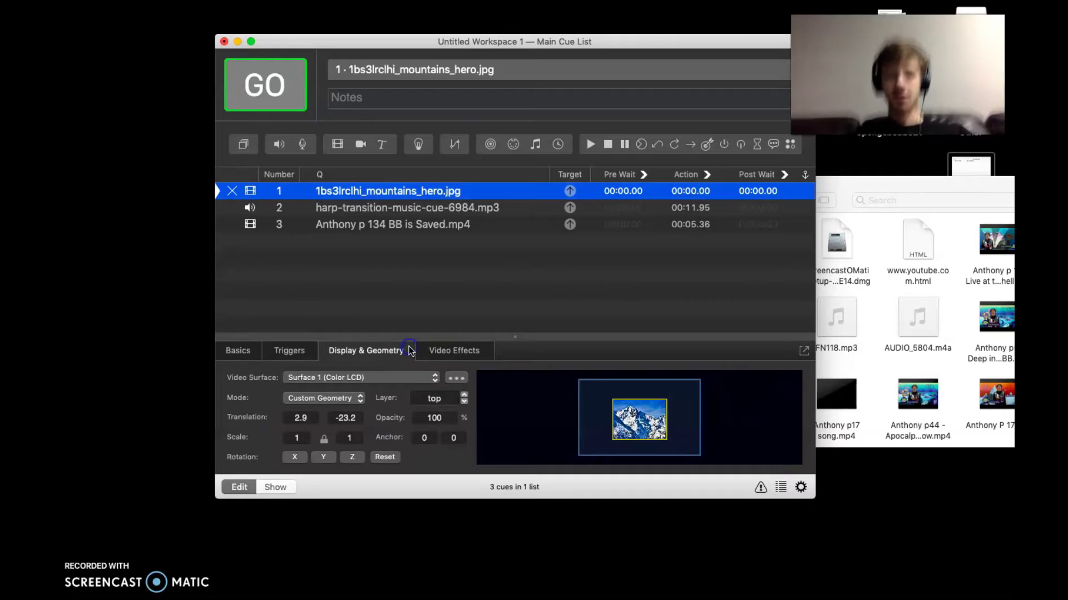
Select the harp transition cue and lower its master level to -8.9
click(402, 208)
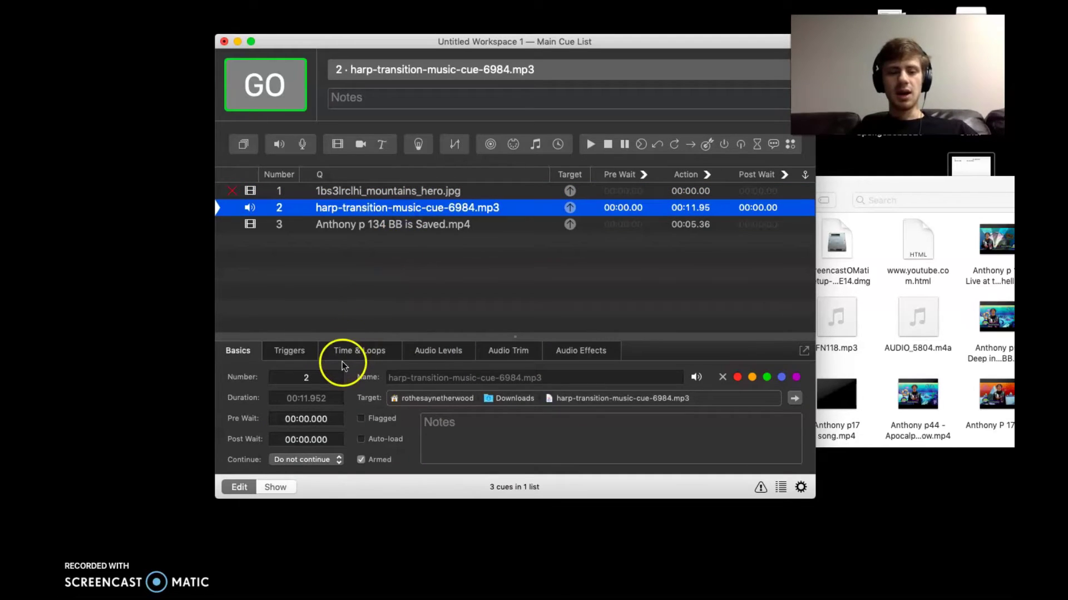
click(303, 350)
click(374, 351)
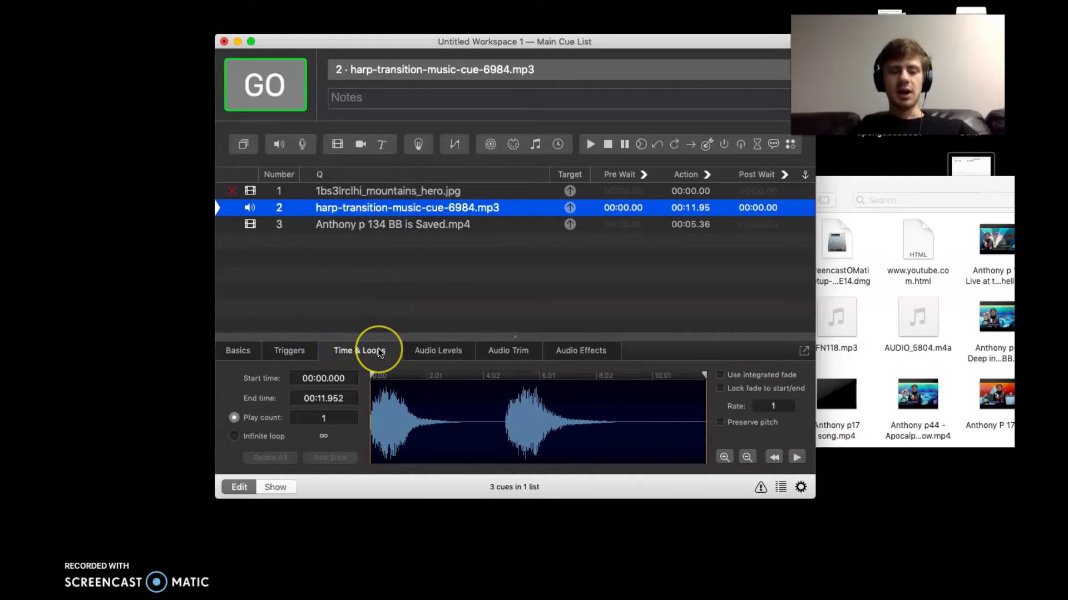
click(437, 351)
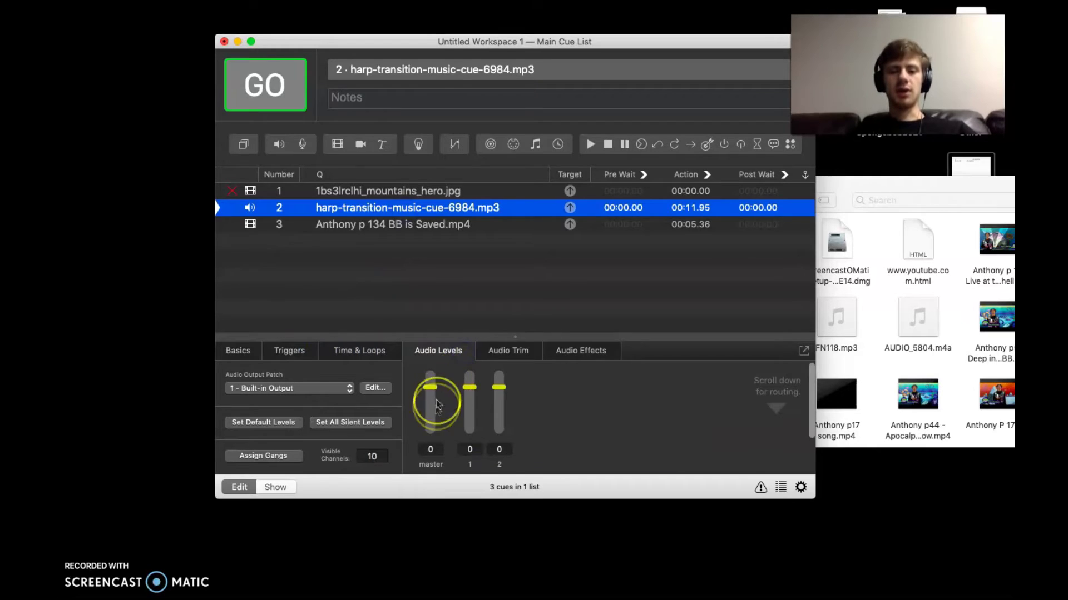
drag(430, 388, 434, 406)
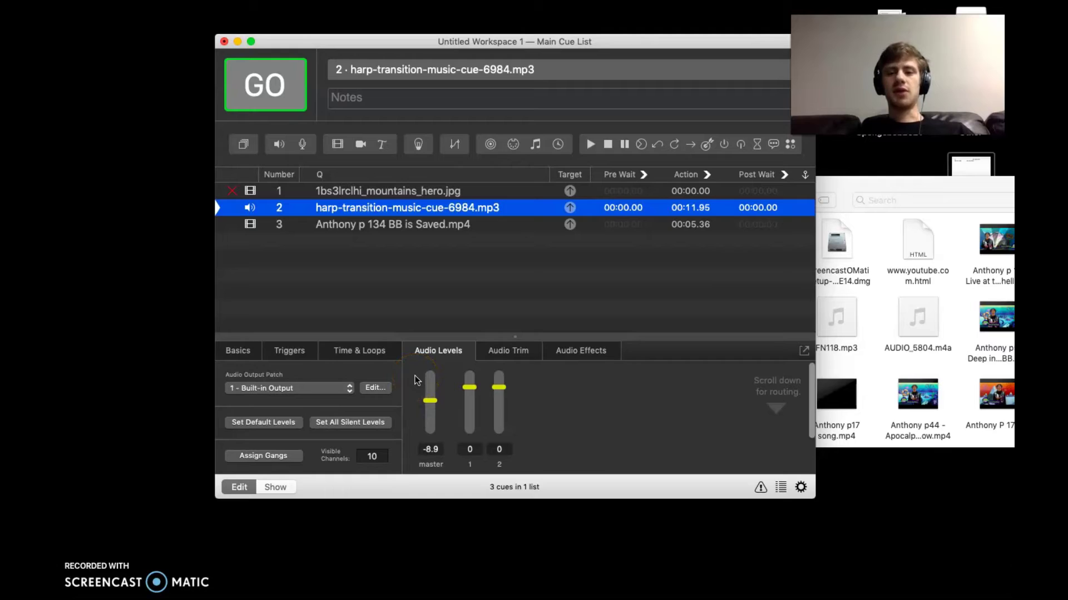
Shorten the harp cue's duration to about 9.86 seconds and play it
click(376, 343)
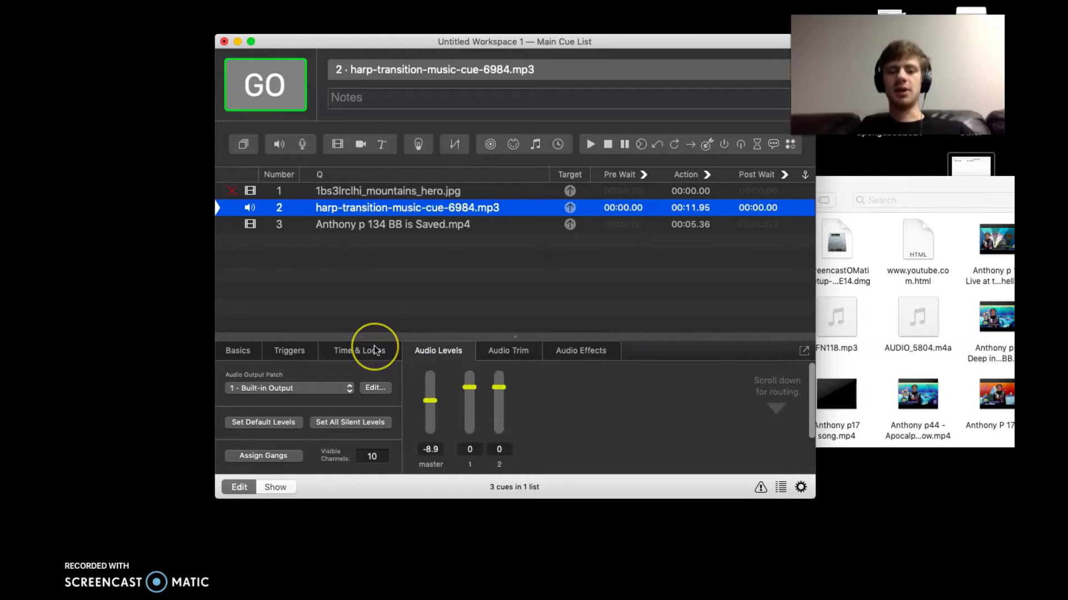
click(375, 351)
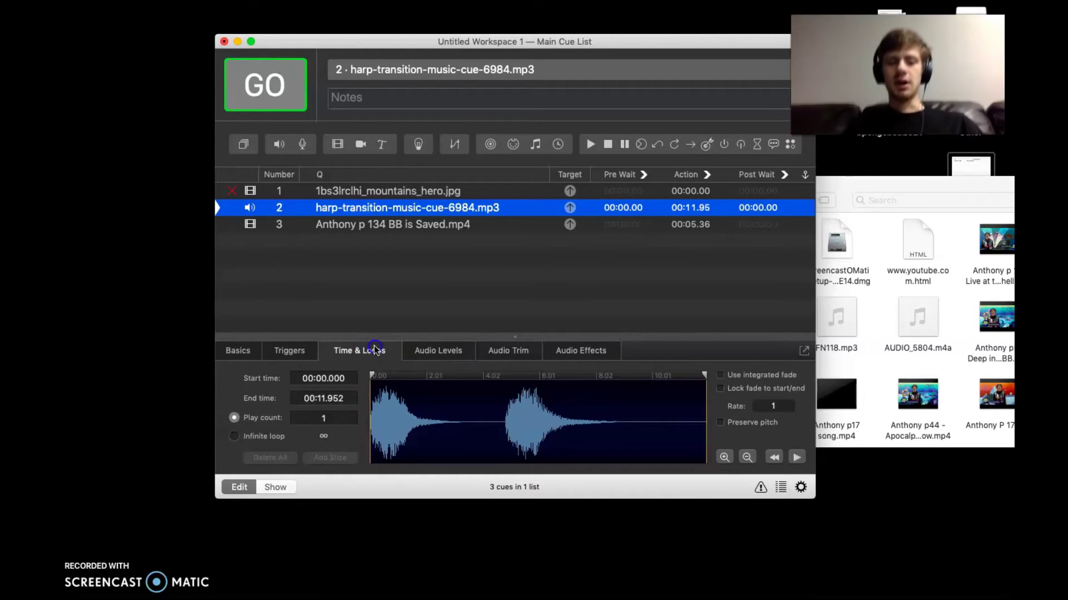
key(space)
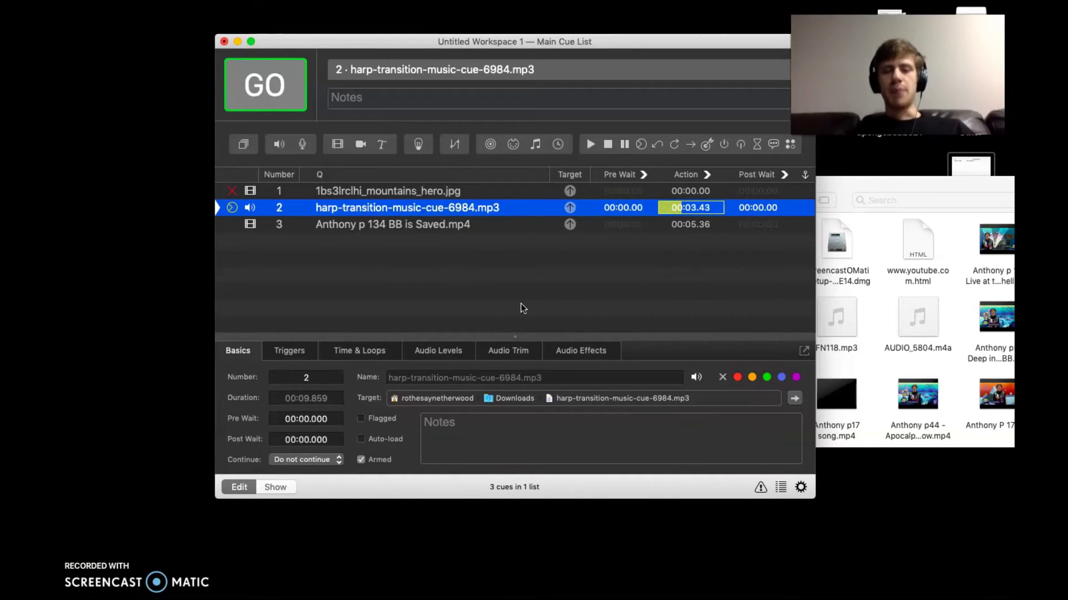
Pause the harp cue at 00:03.43 and select the mountains_hero.jpg image cue
click(469, 239)
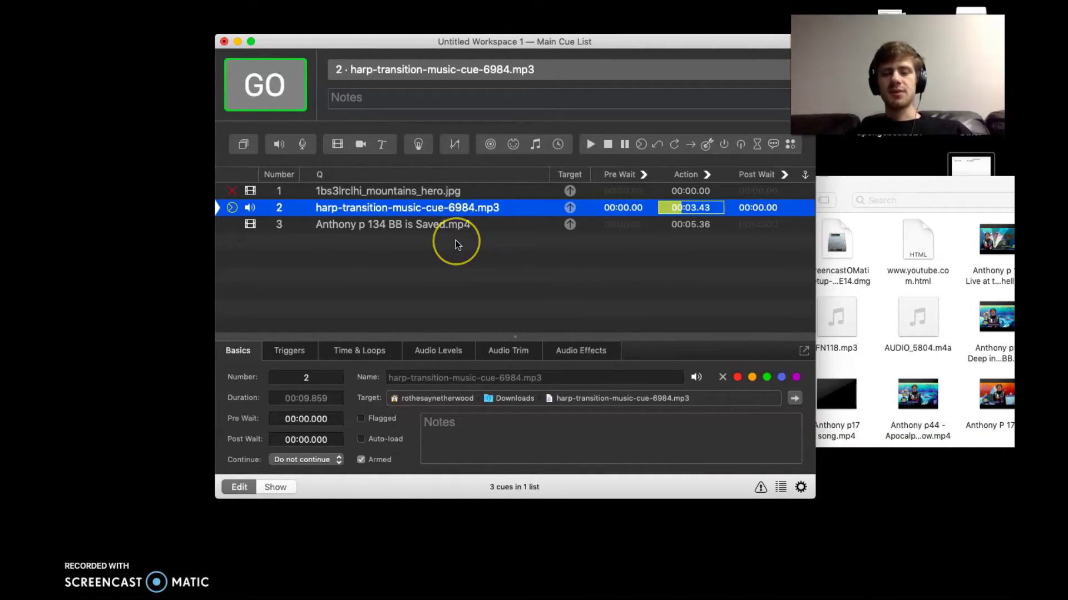
click(378, 191)
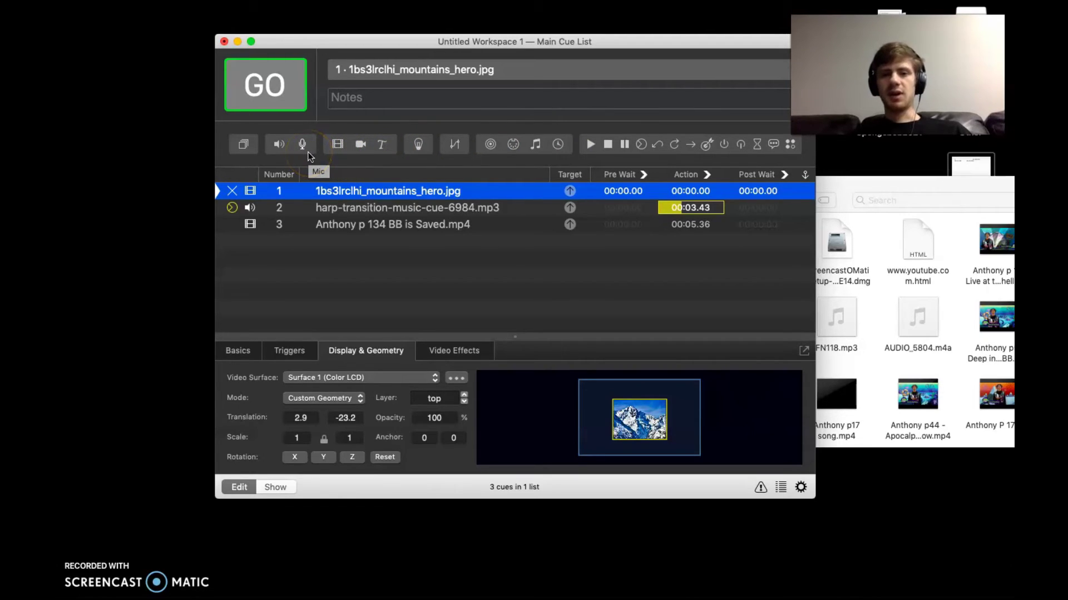
mouse_move(262, 589)
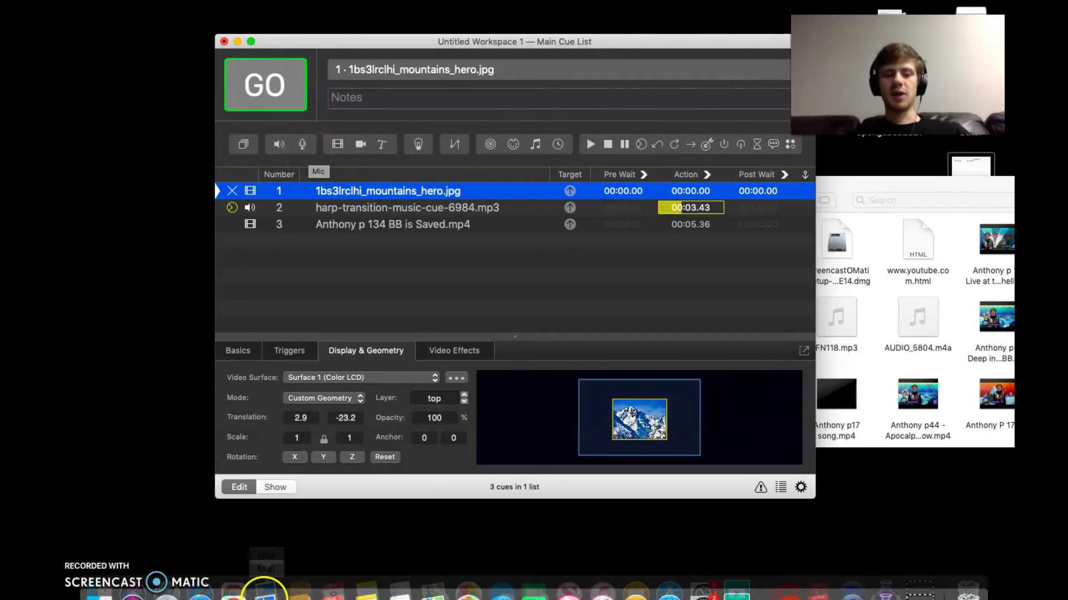
Search Google in Chrome for 'how to do x in qlab'
click(234, 588)
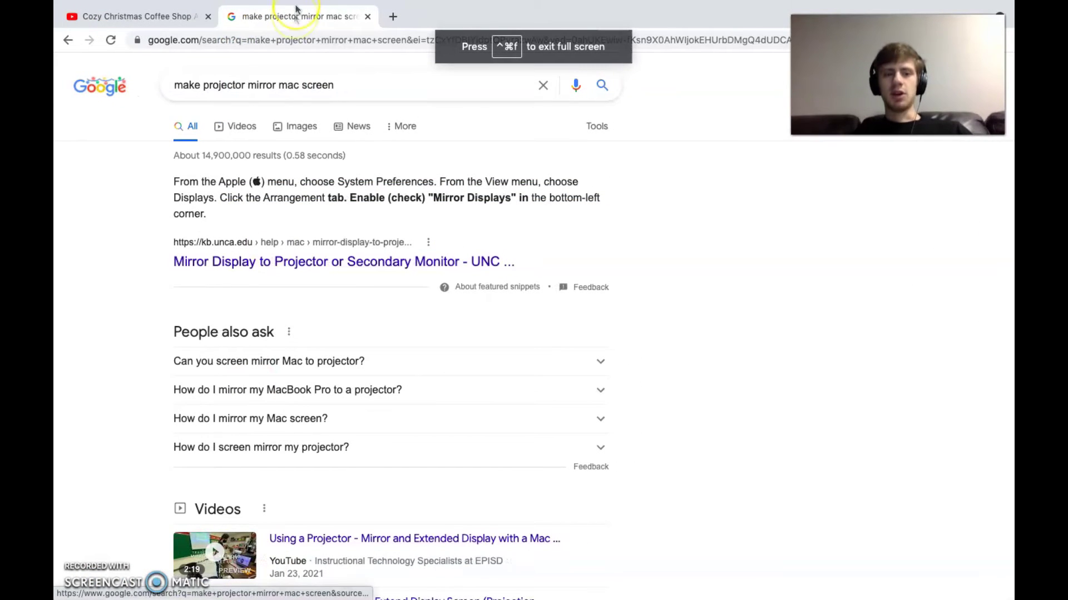
triple_click(295, 94)
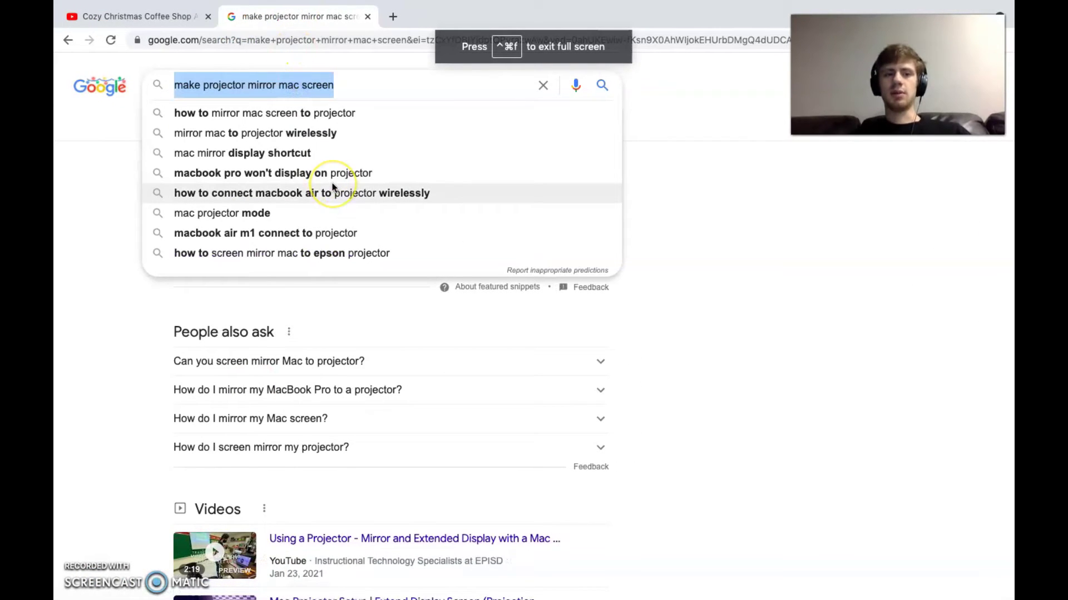
text(how)
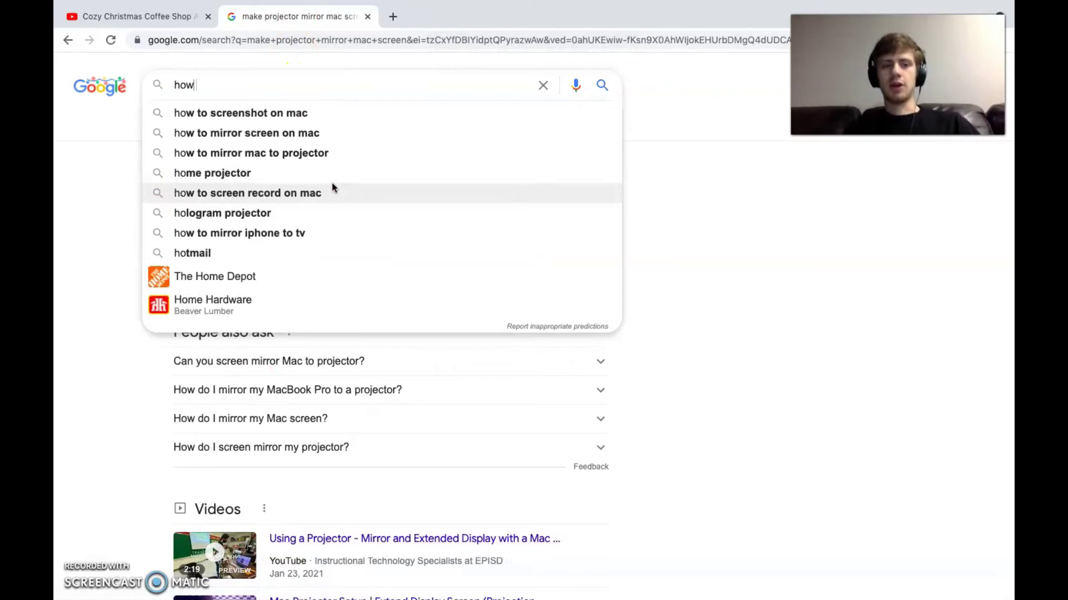
text( to do x in qlab)
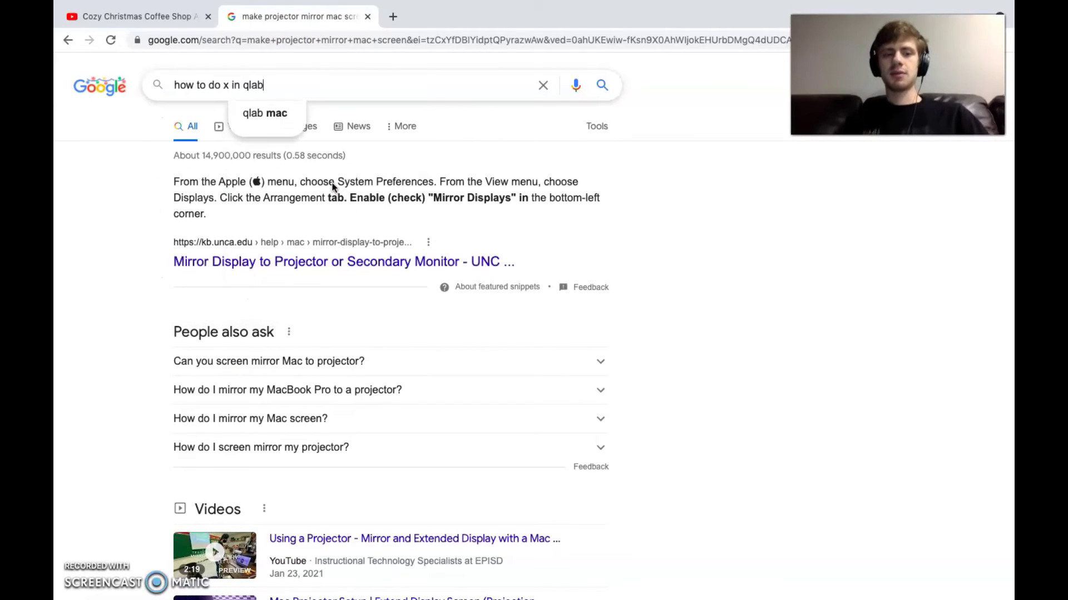
key(Return)
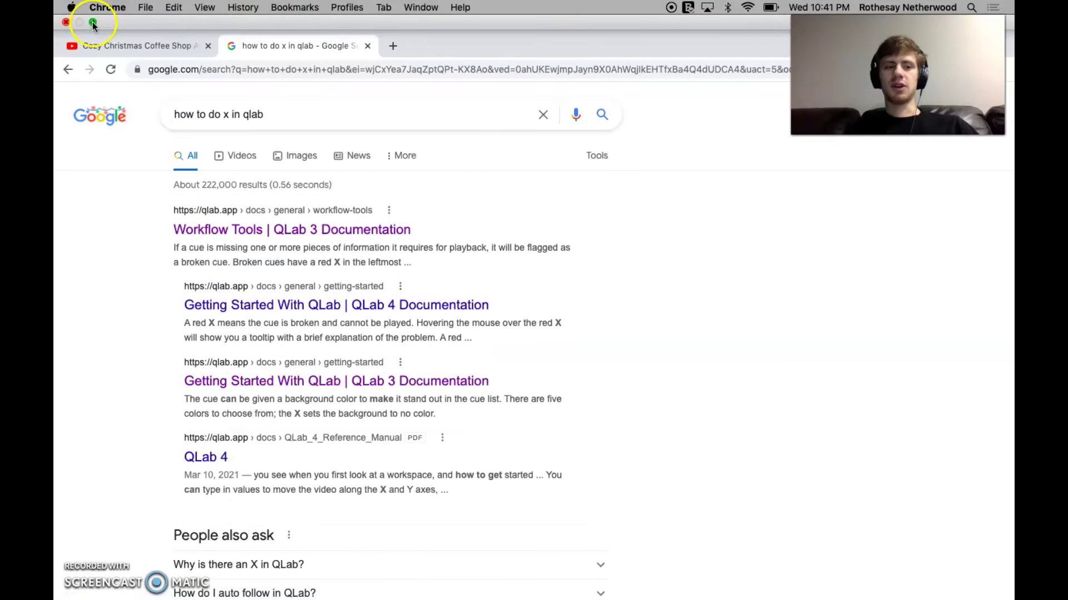
Enter an e-mail address in the search box and zoom the page in to enlarge it
triple_click(195, 84)
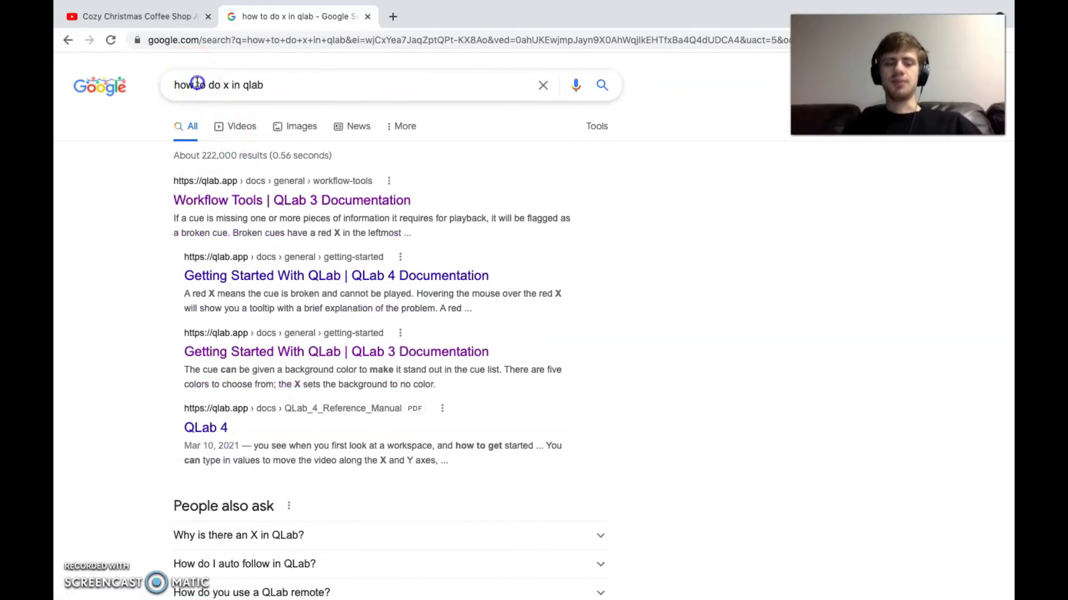
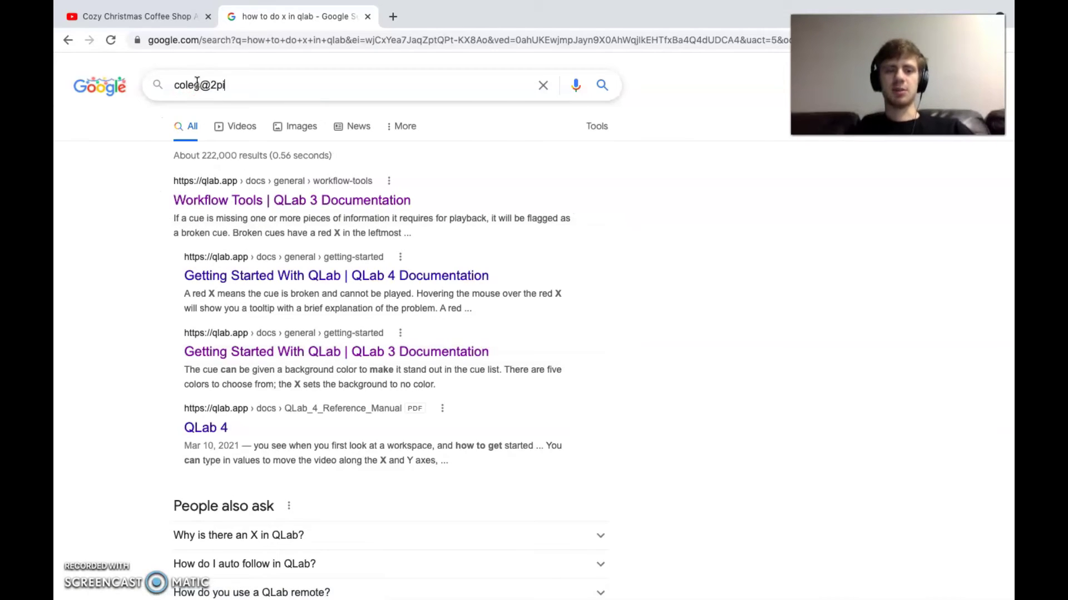
click(281, 107)
click(255, 95)
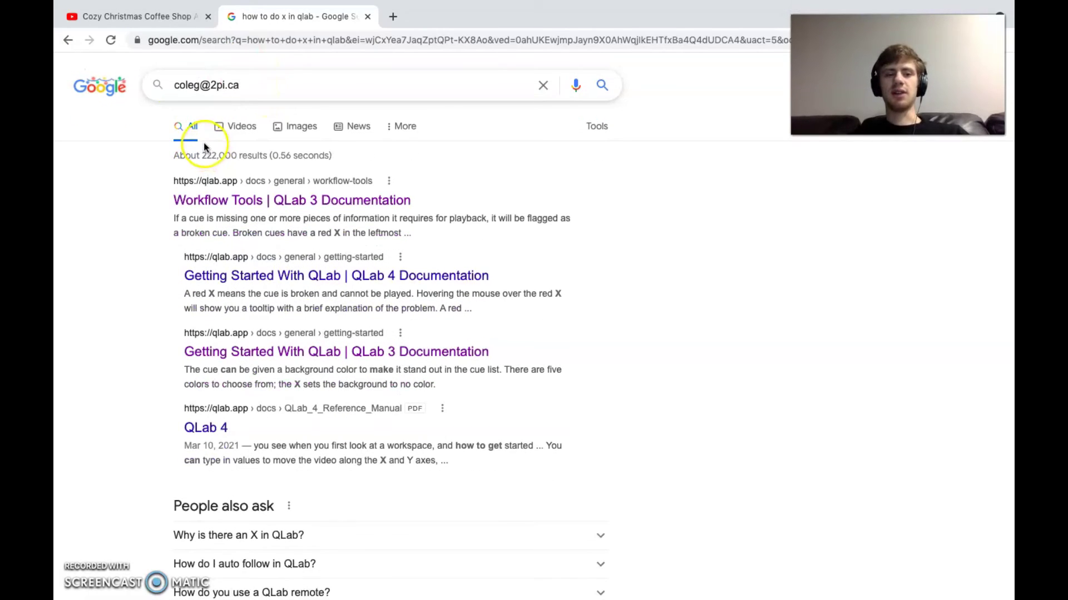
key(super+equal)
key(super+equal)
key(super+equal)
key(super+equal)
key(super+equal)
key(super+equal)
key(super+equal)
key(super+equal)
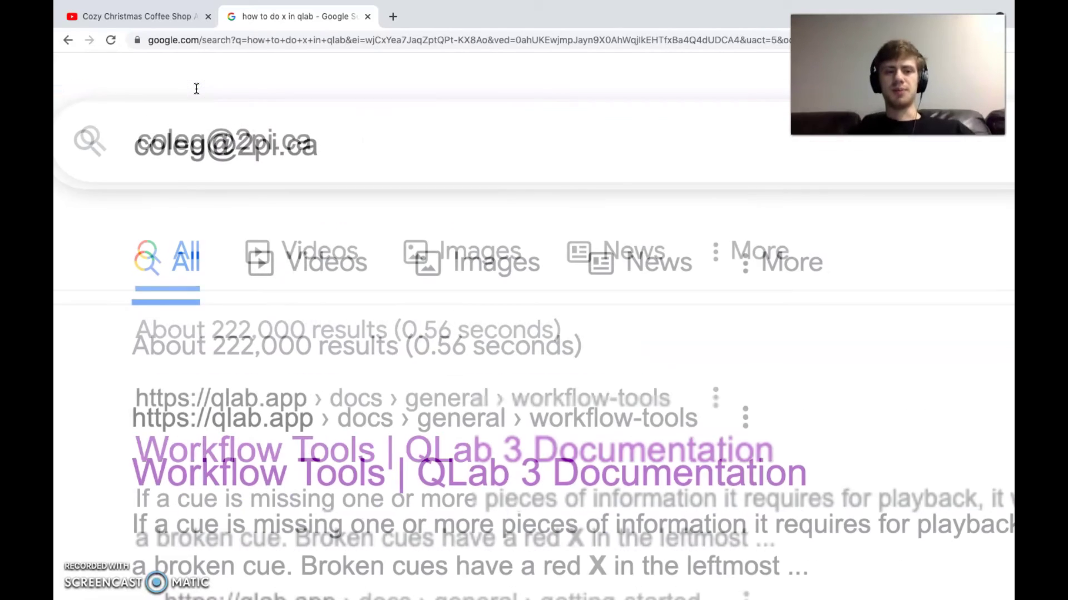
scroll(196, 89, left, 4)
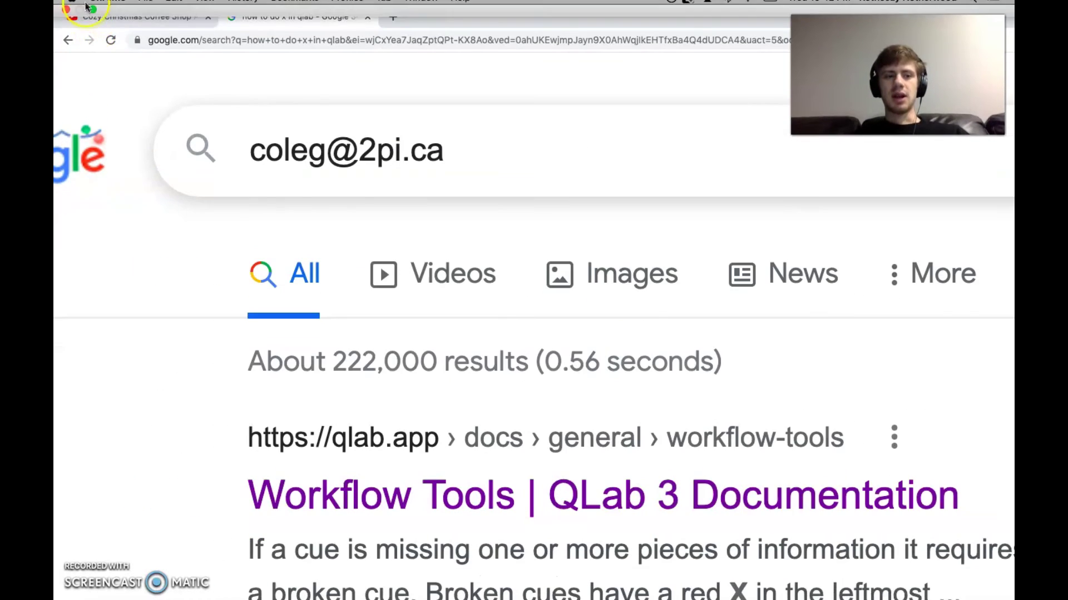
Exit Chrome's full screen so the QLab cue list shows alongside it
mouse_move(93, 16)
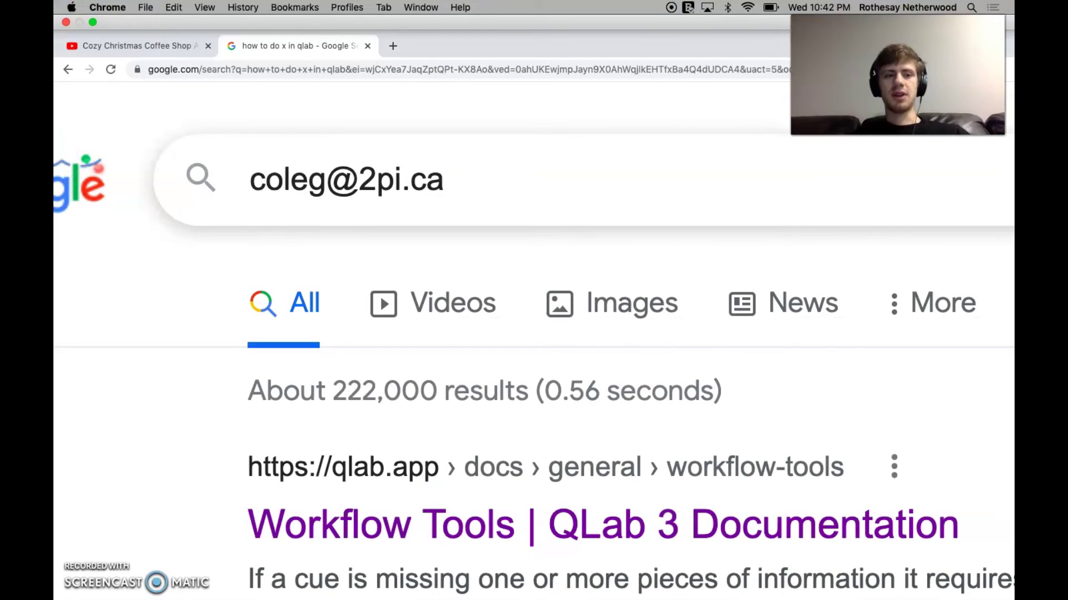
click(94, 23)
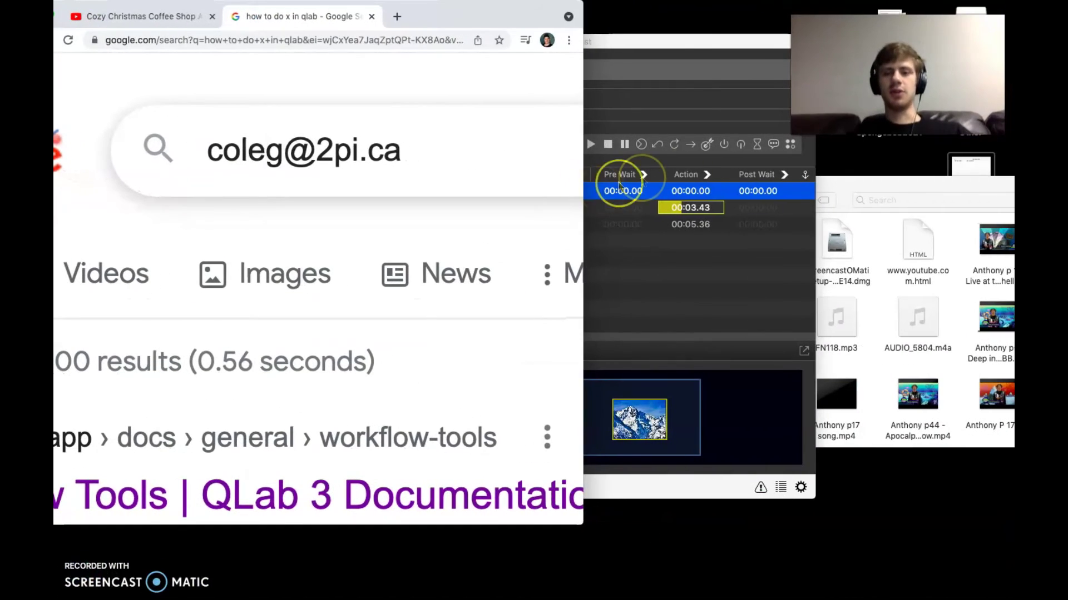